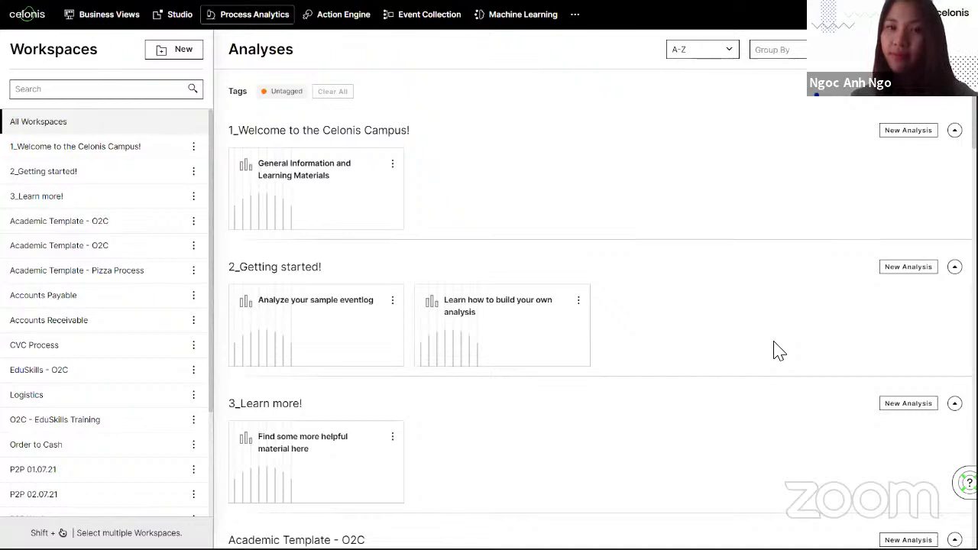
# - Look through the full list of available workspaces in Process Analytics
pyautogui.moveTo(594, 261)
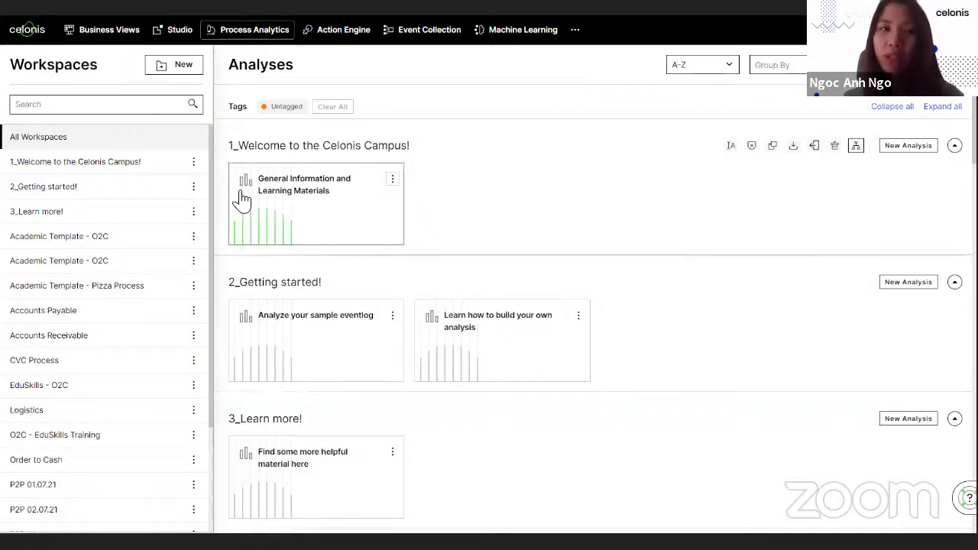
pyautogui.scroll(-1, 126, 277)
pyautogui.scroll(-1, 126, 276)
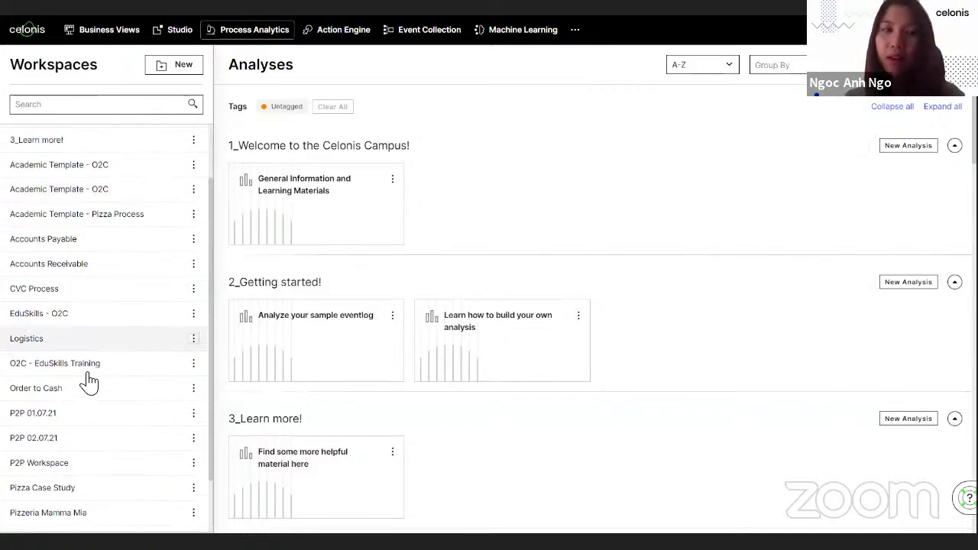
pyautogui.scroll(2, 162, 241)
pyautogui.scroll(-2, 162, 241)
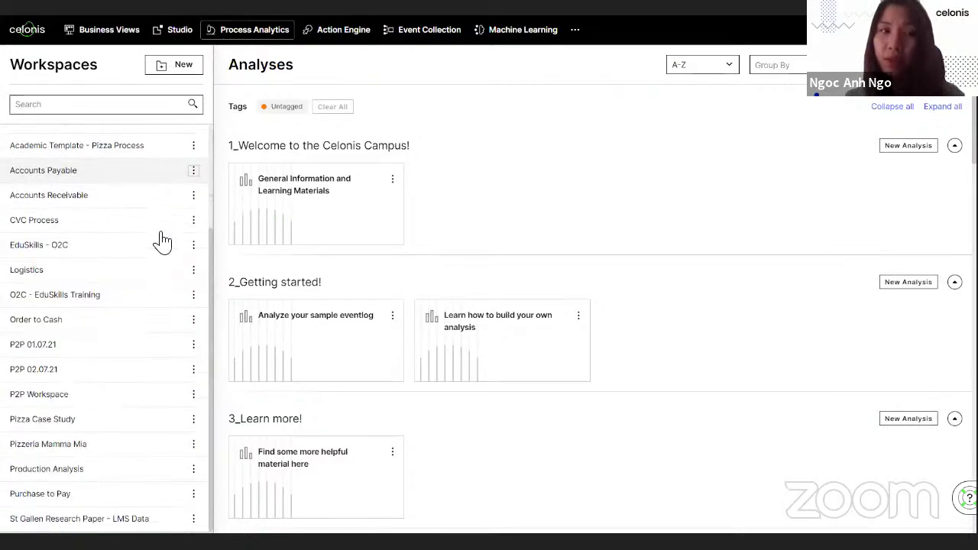
pyautogui.scroll(2, 161, 240)
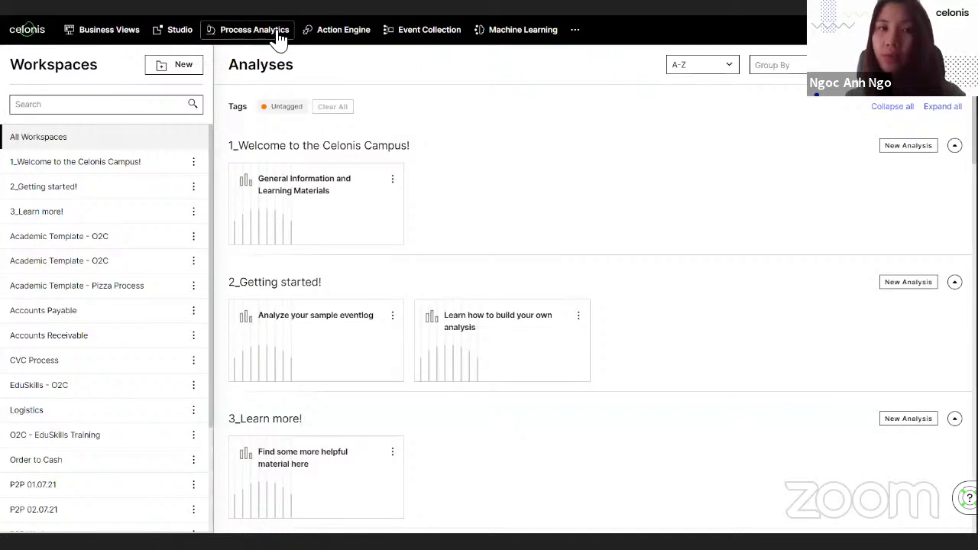
pyautogui.click(237, 33)
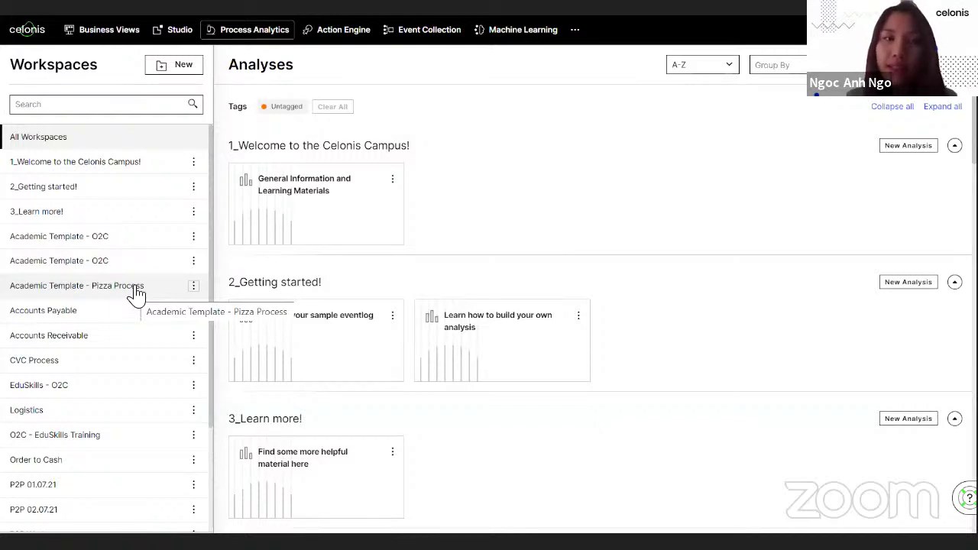
# - Open the Order to Cash Demo - EN (EUR) analysis from the Order to Cash workspace
pyautogui.scroll(-3, 109, 351)
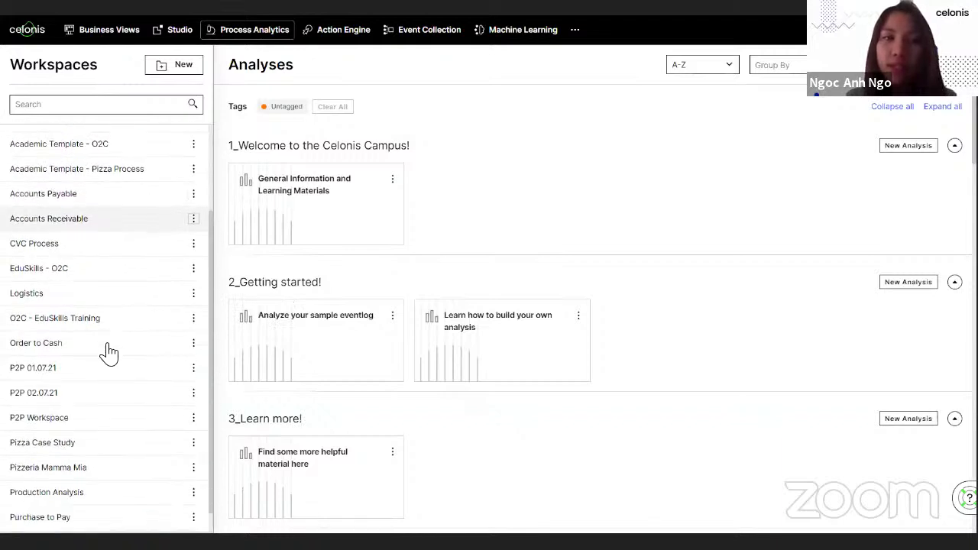
pyautogui.scroll(-1, 107, 350)
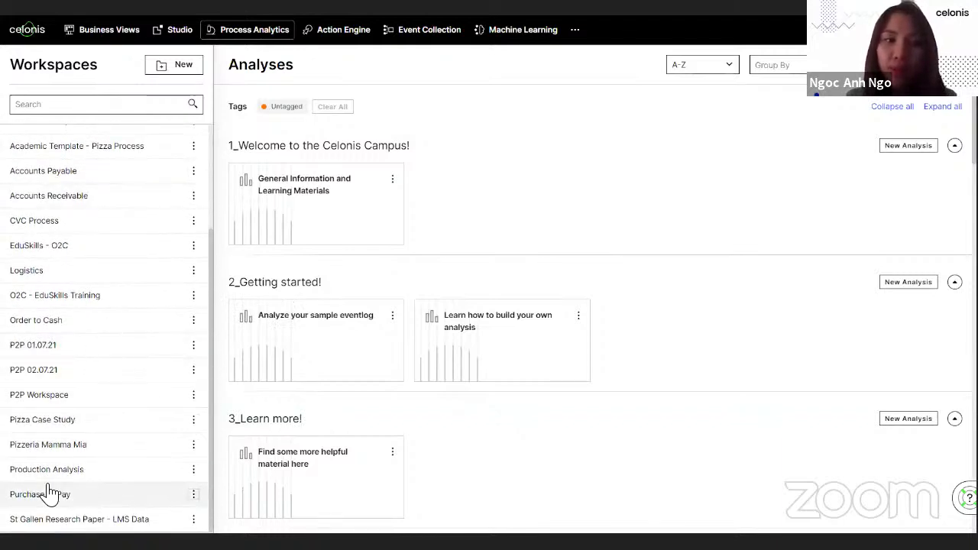
pyautogui.click(52, 330)
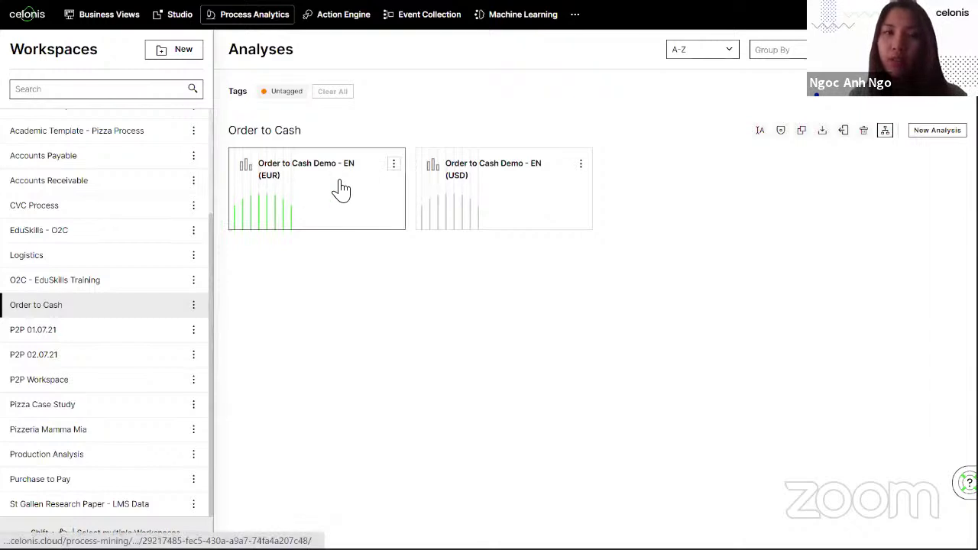
pyautogui.click(304, 200)
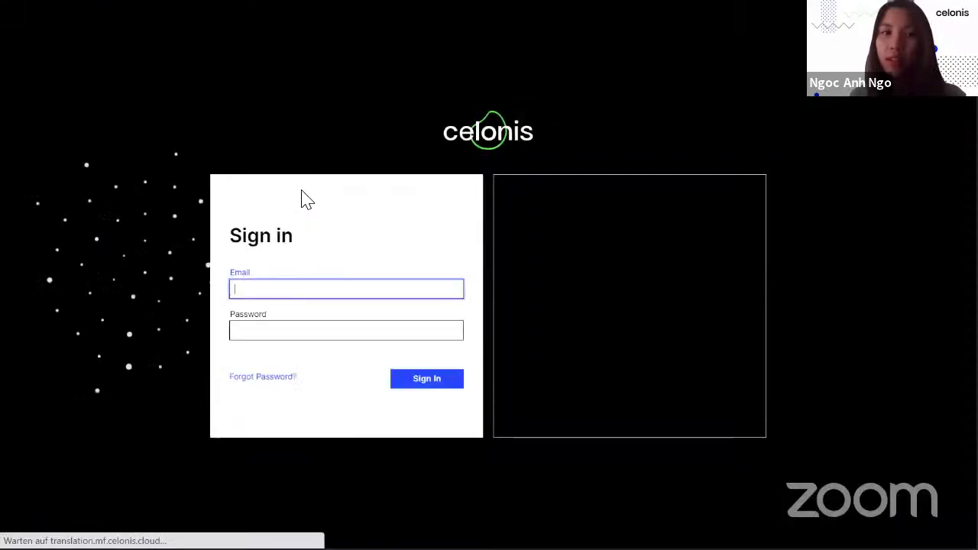
# - Sign in with the account e-mail and password, and close the two-factor authentication request
pyautogui.click(424, 380)
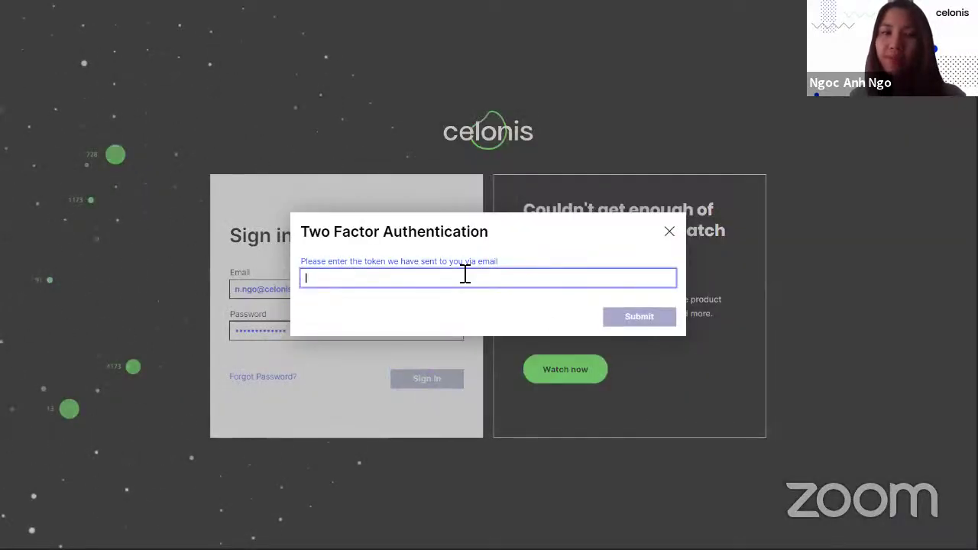
pyautogui.click(669, 230)
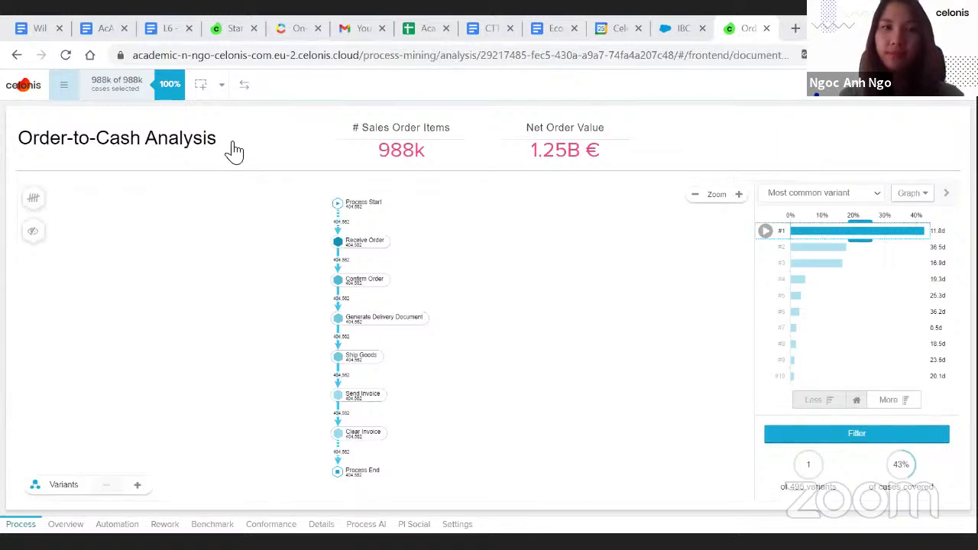
# - Show the Order-to-Cash Analysis in full screen and examine the activities of the most common variant in the process graph
pyautogui.press('F11')
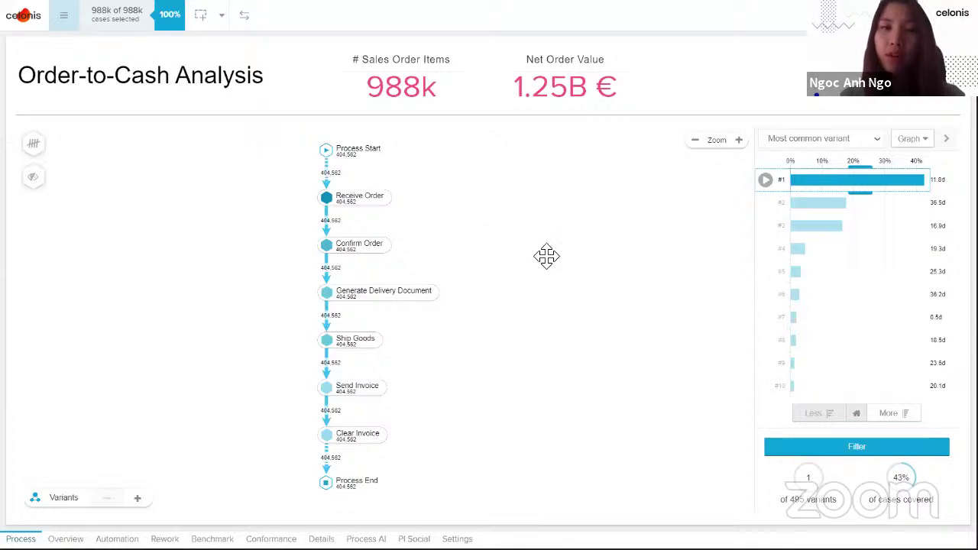
pyautogui.click(578, 265)
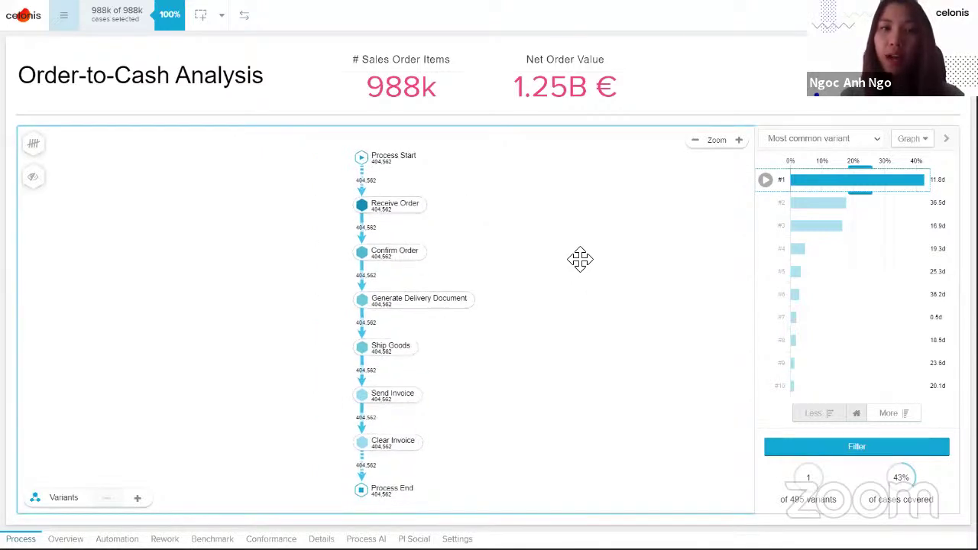
pyautogui.click(738, 140)
pyautogui.moveTo(628, 267); pyautogui.dragTo(625, 333)
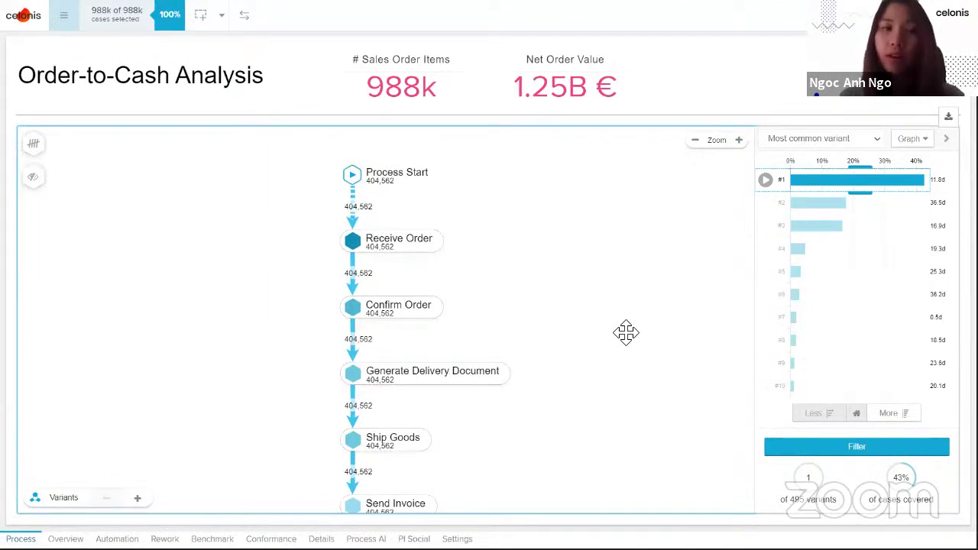
pyautogui.scroll(-2, 589, 297)
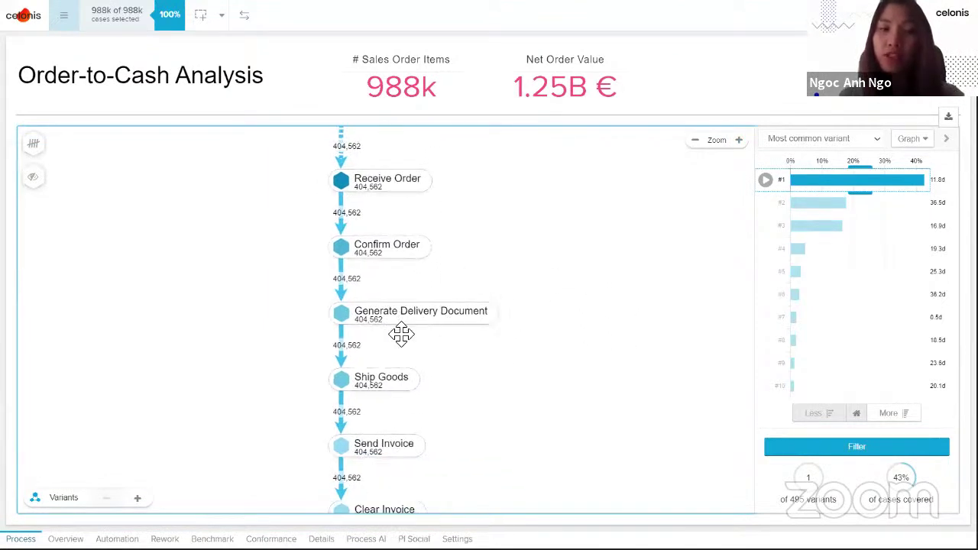
pyautogui.moveTo(588, 386); pyautogui.dragTo(617, 305)
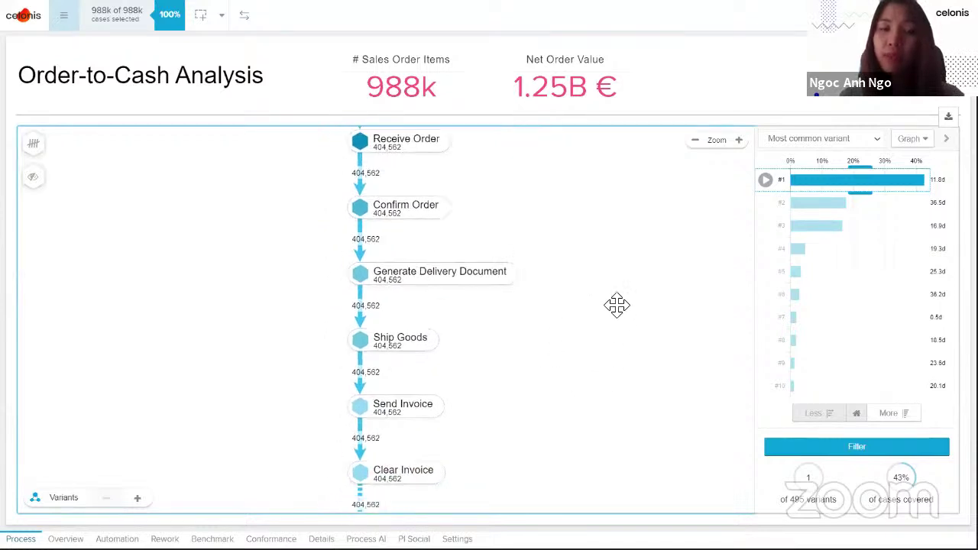
pyautogui.scroll(-1, 617, 305)
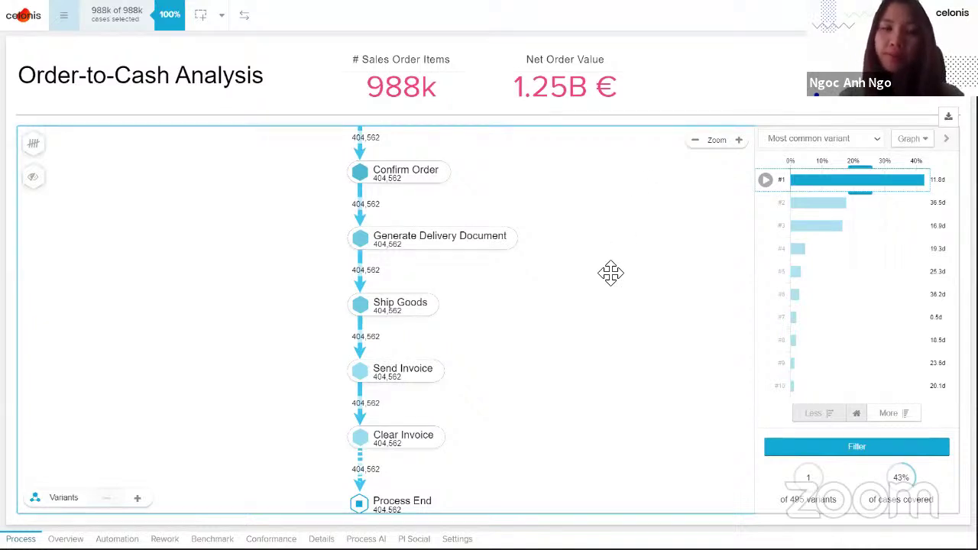
pyautogui.scroll(-1, 613, 280)
pyautogui.scroll(3, 612, 299)
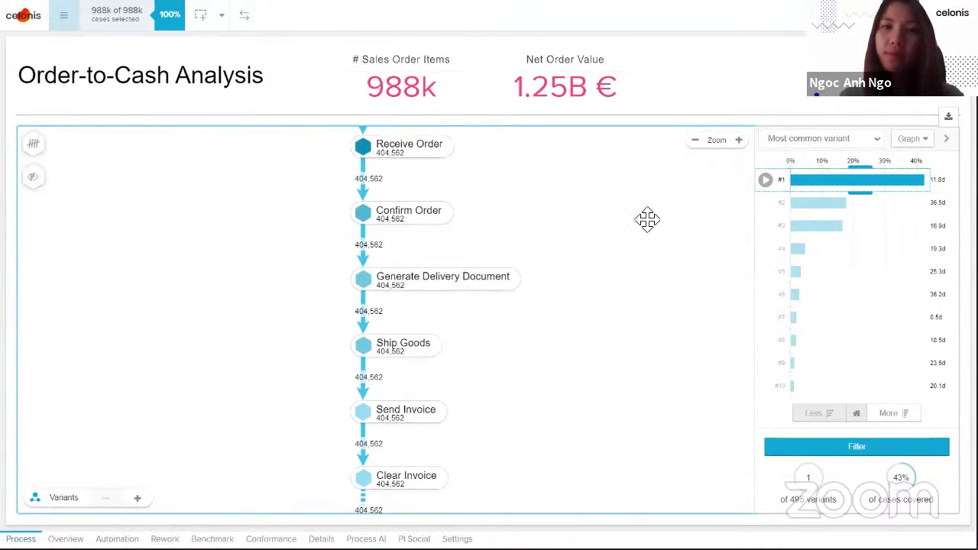
pyautogui.click(696, 145)
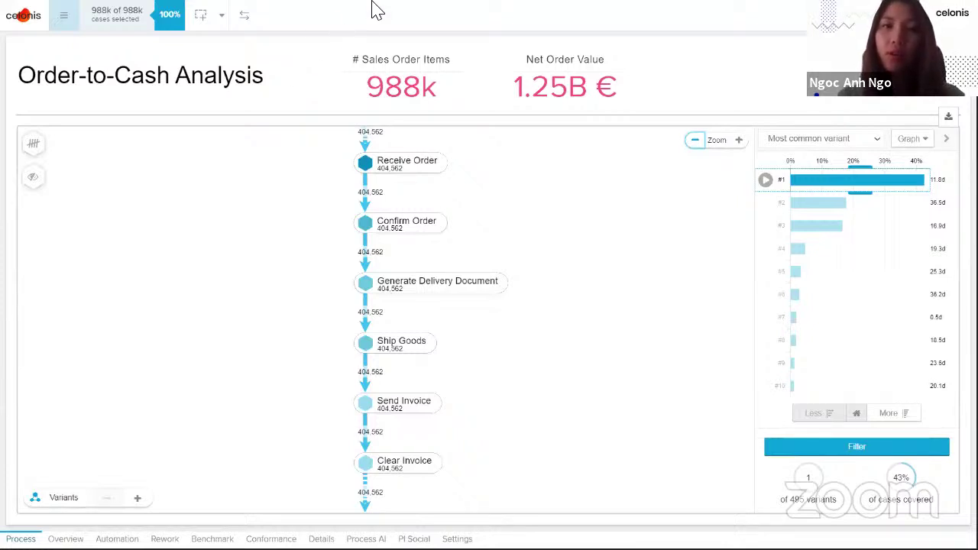
# - Examine the net order value, the details of variant #1 and its flow from Process Start to Process End
pyautogui.moveTo(589, 79)
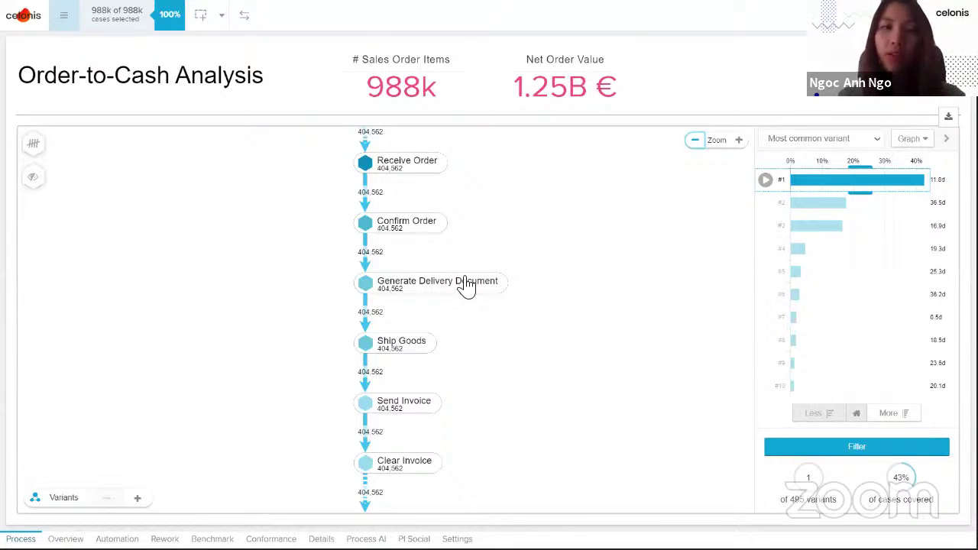
pyautogui.click(692, 142)
pyautogui.moveTo(611, 268); pyautogui.dragTo(627, 291)
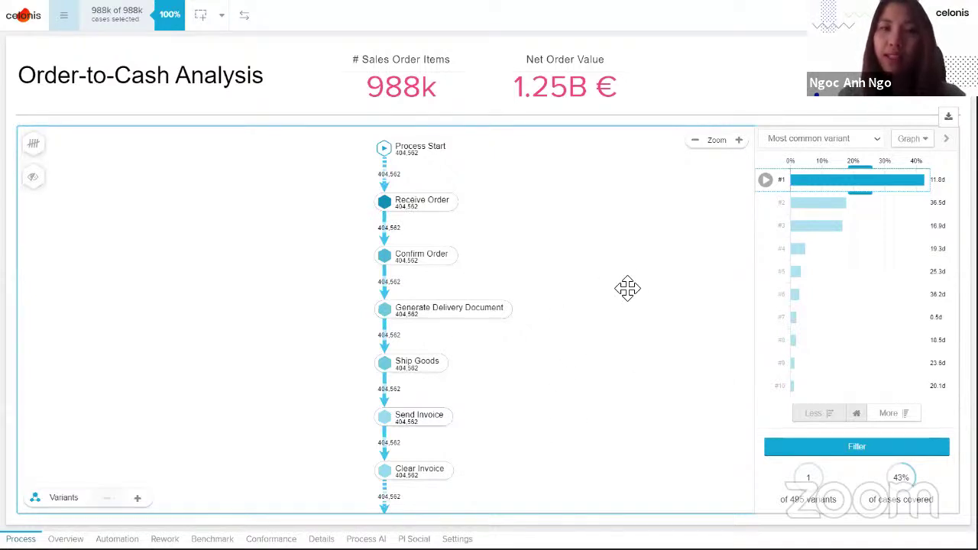
pyautogui.moveTo(627, 285); pyautogui.dragTo(626, 277)
pyautogui.moveTo(818, 187)
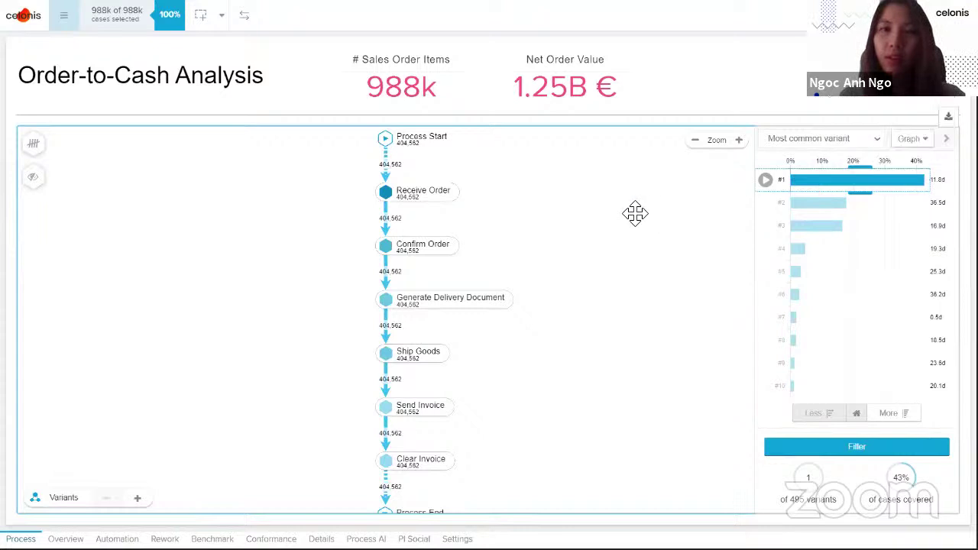
pyautogui.moveTo(634, 211); pyautogui.dragTo(667, 230)
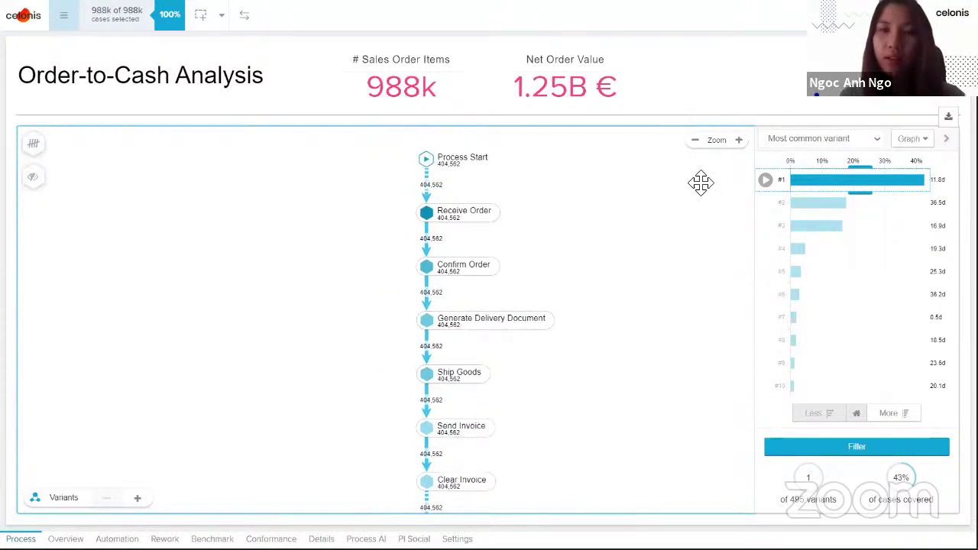
pyautogui.scroll(2, 698, 181)
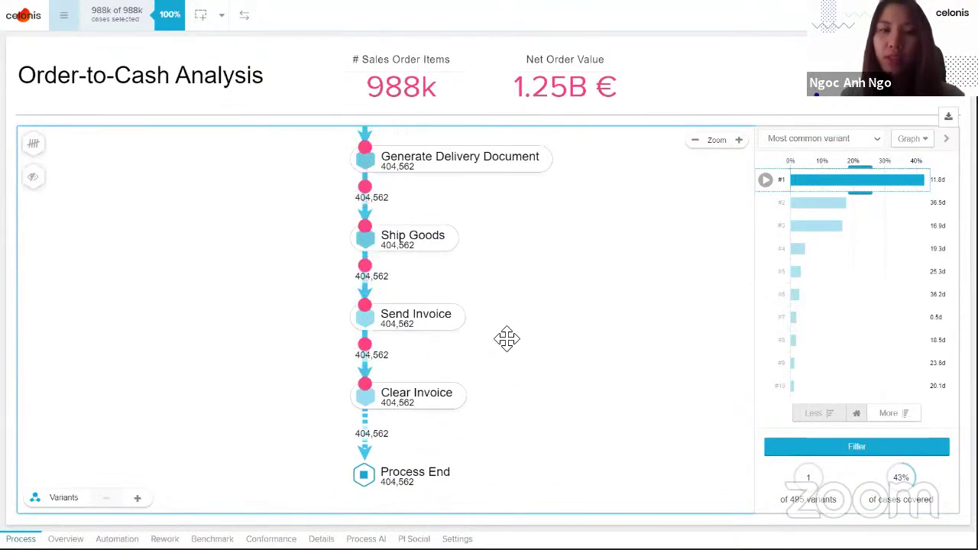
pyautogui.click(695, 140)
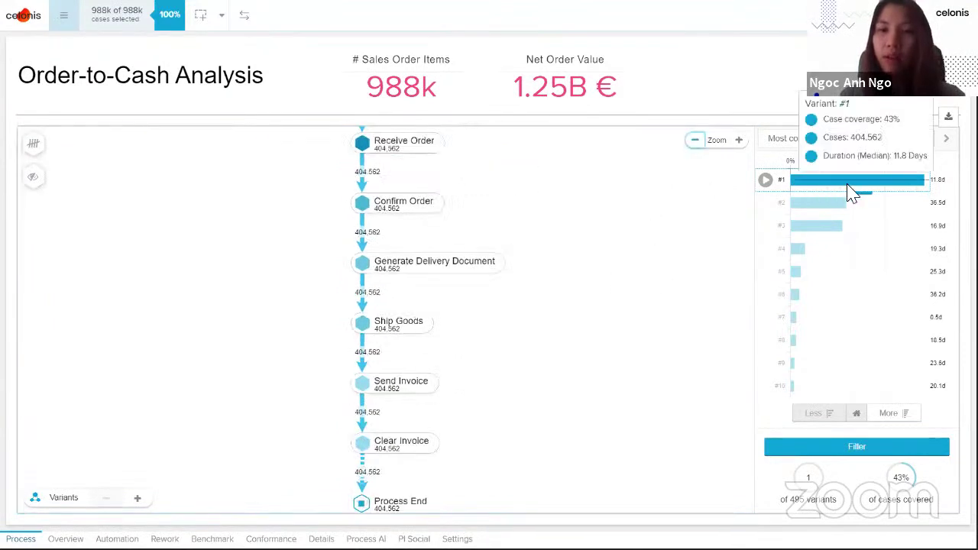
# - Extend the displayed variants to include #2 and then #3, examining the added activities in the process graph
pyautogui.moveTo(861, 191); pyautogui.dragTo(864, 213)
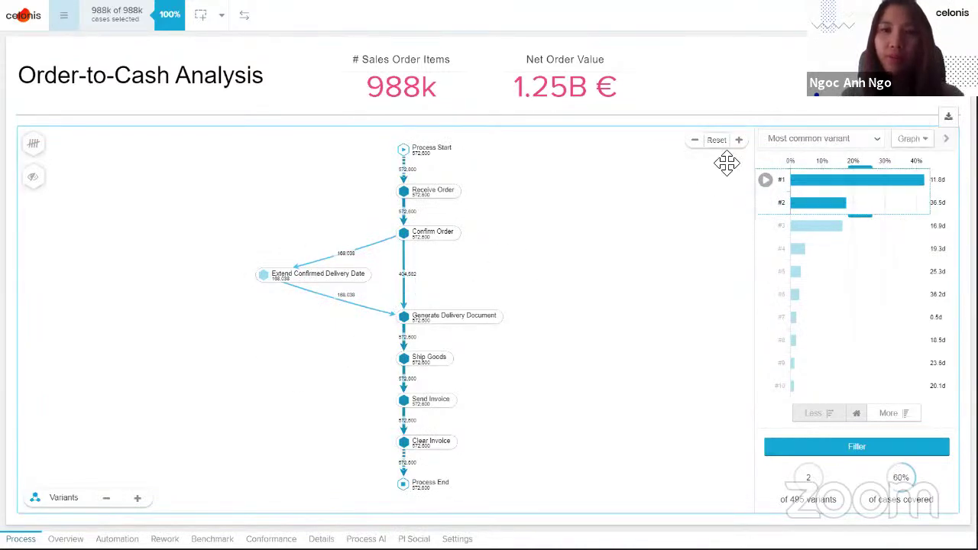
pyautogui.click(738, 141)
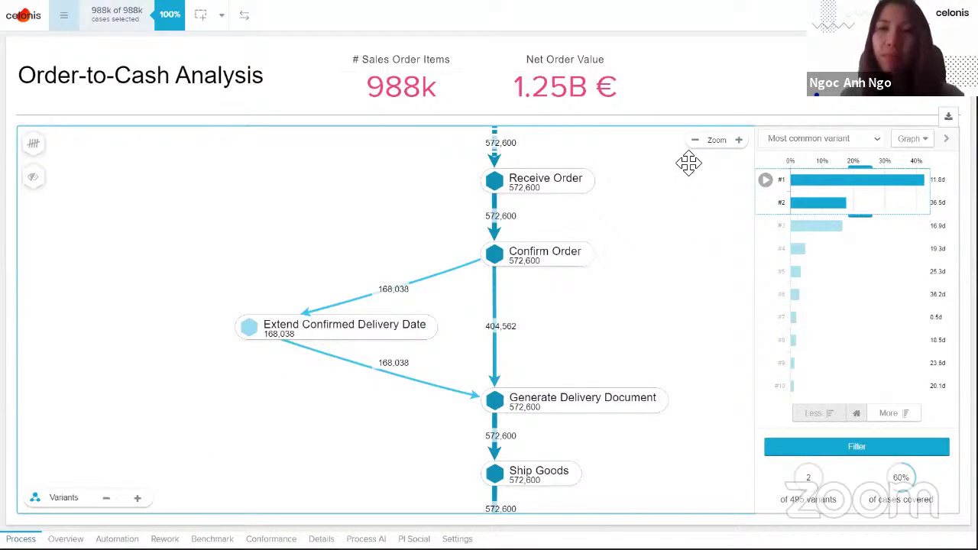
pyautogui.moveTo(829, 201)
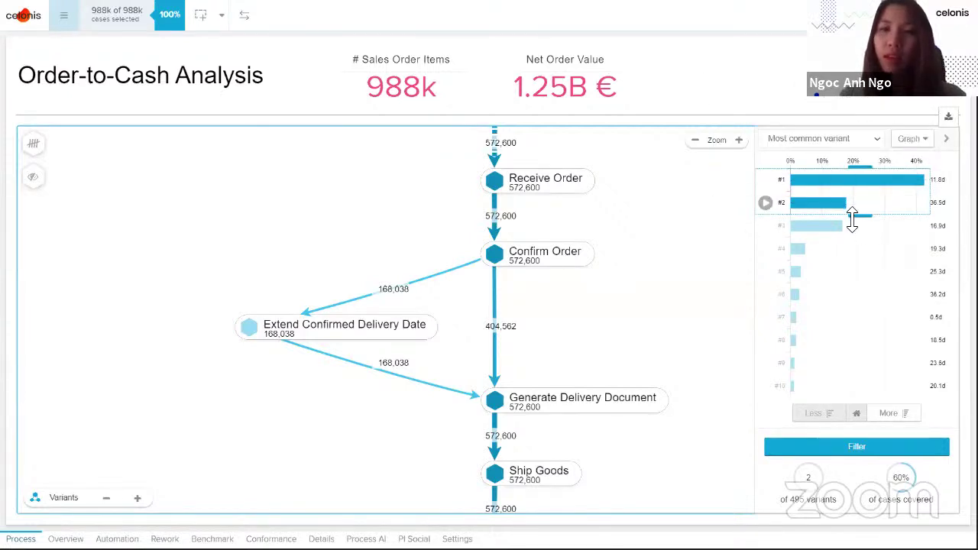
pyautogui.moveTo(852, 219); pyautogui.dragTo(850, 236)
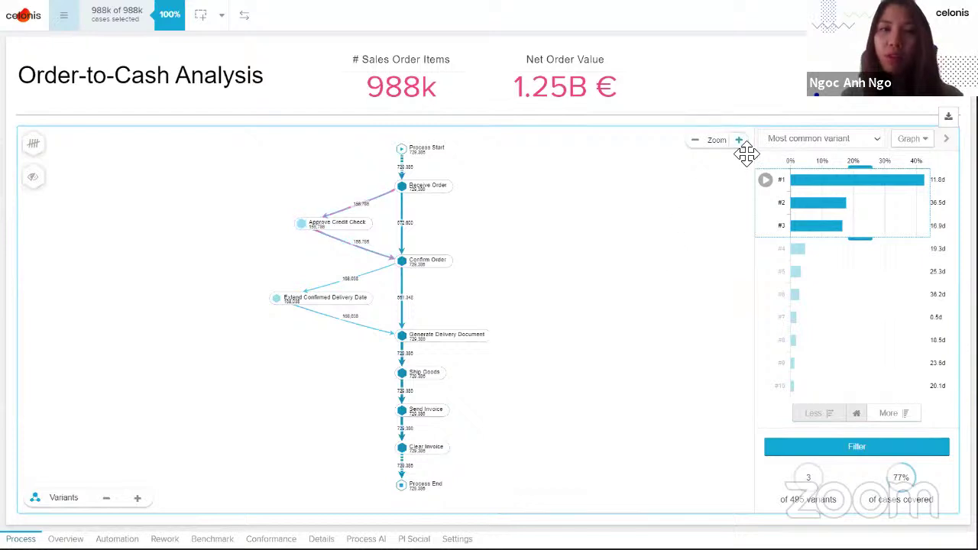
pyautogui.click(737, 140)
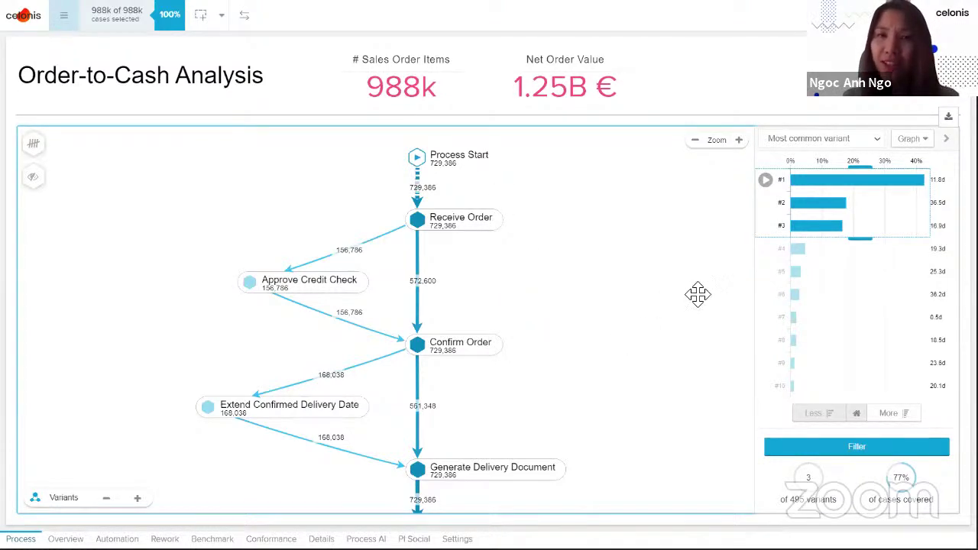
# - Show only variant #2 in the process graph
pyautogui.moveTo(804, 229)
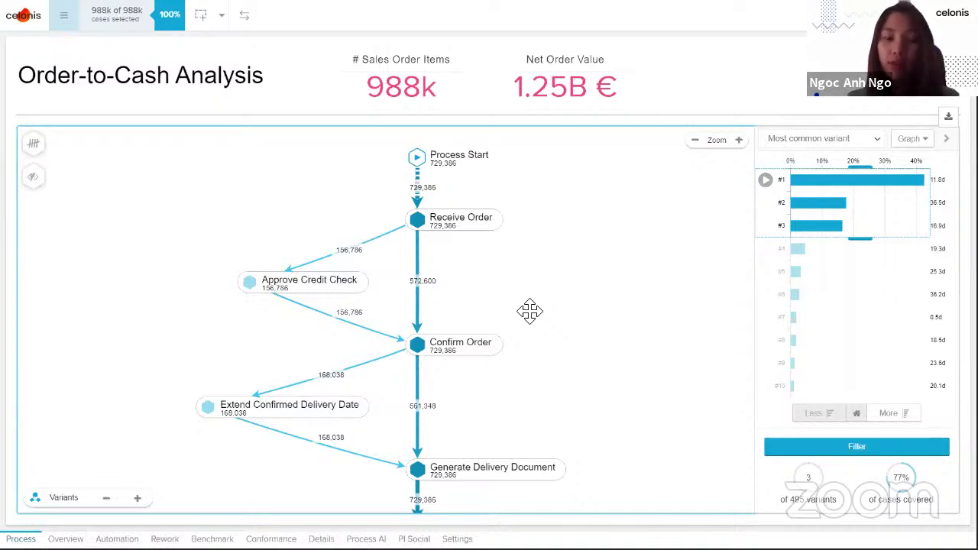
pyautogui.click(837, 203)
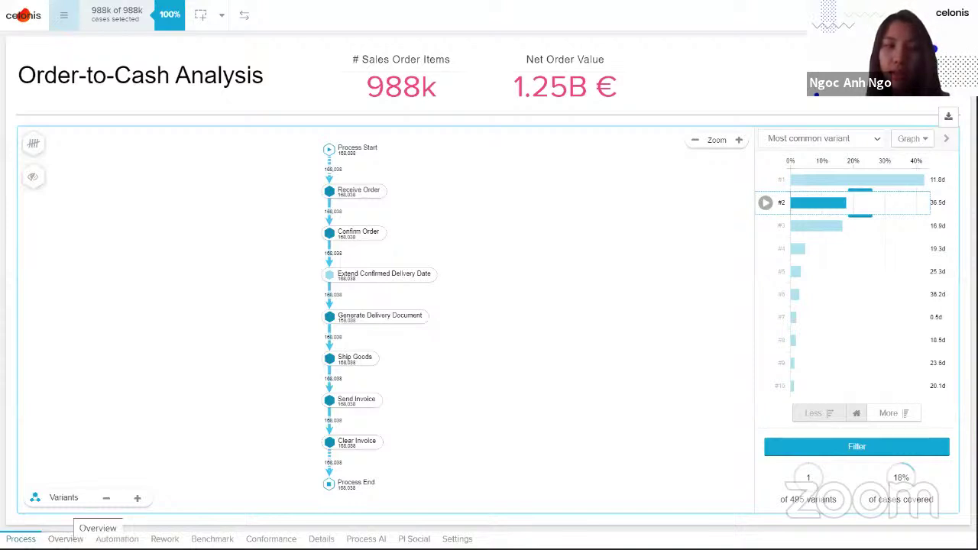
# - Open the Overview sheet and look through the Sales Order Items by Customer table
pyautogui.click(65, 538)
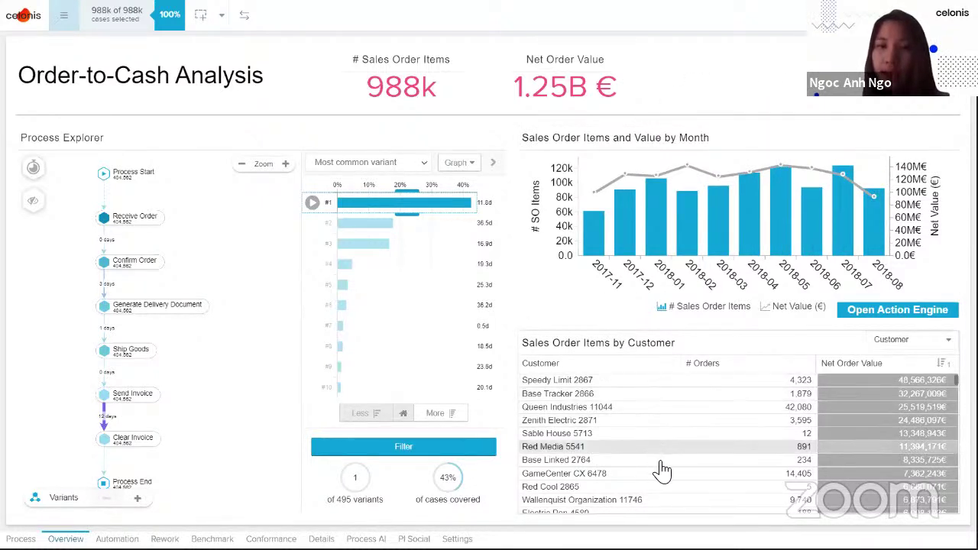
pyautogui.scroll(-3, 599, 424)
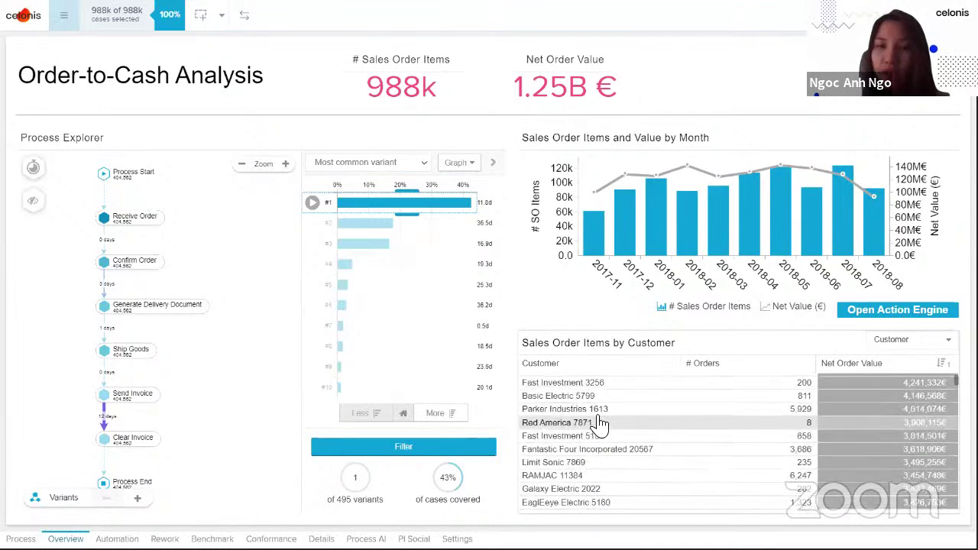
pyautogui.scroll(3, 600, 424)
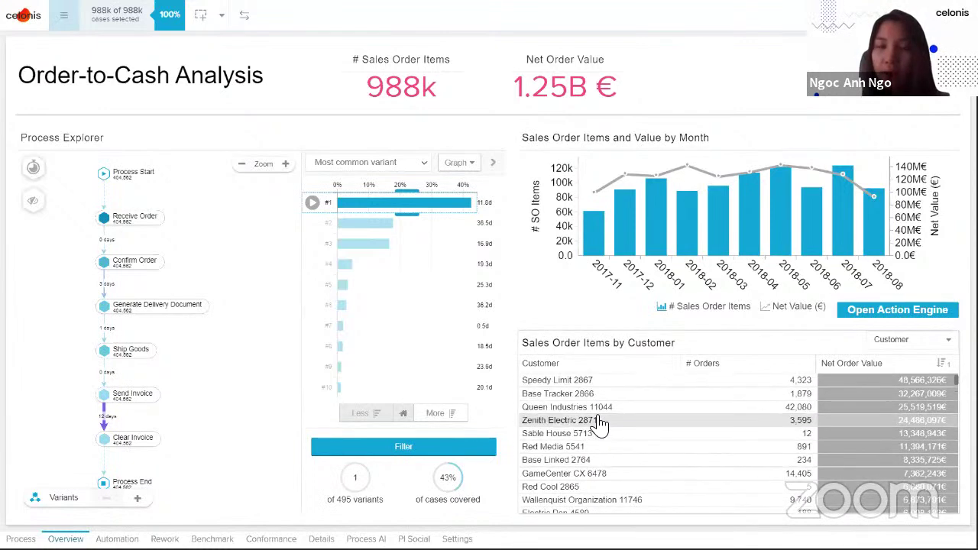
# - Show only variant #2 and filter the analysis to cases that flow through Extend Confirmed Delivery Date
pyautogui.click(892, 342)
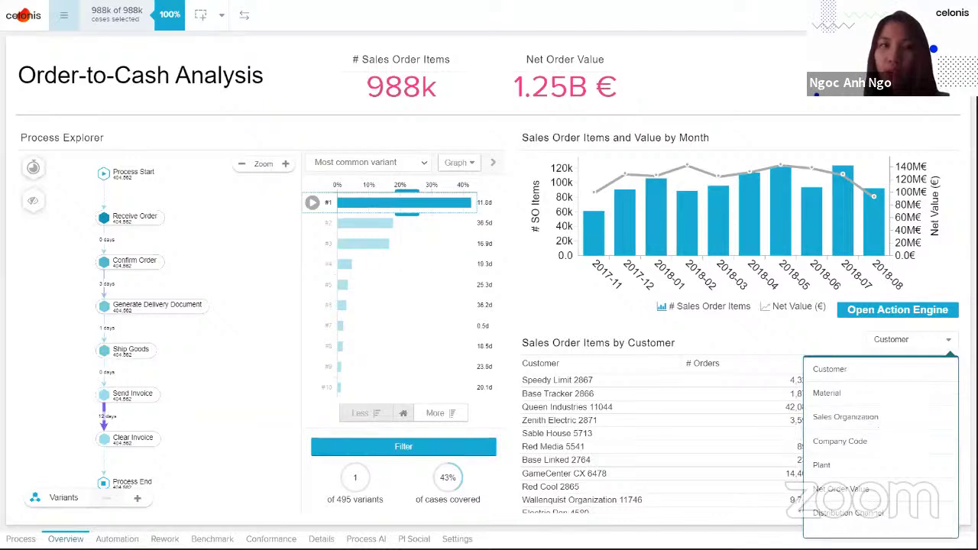
pyautogui.click(378, 225)
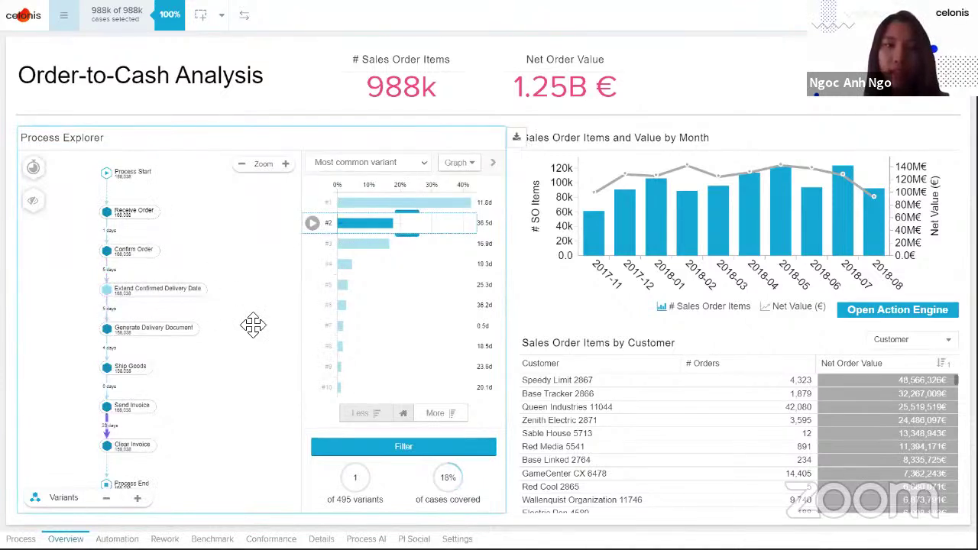
pyautogui.moveTo(367, 231)
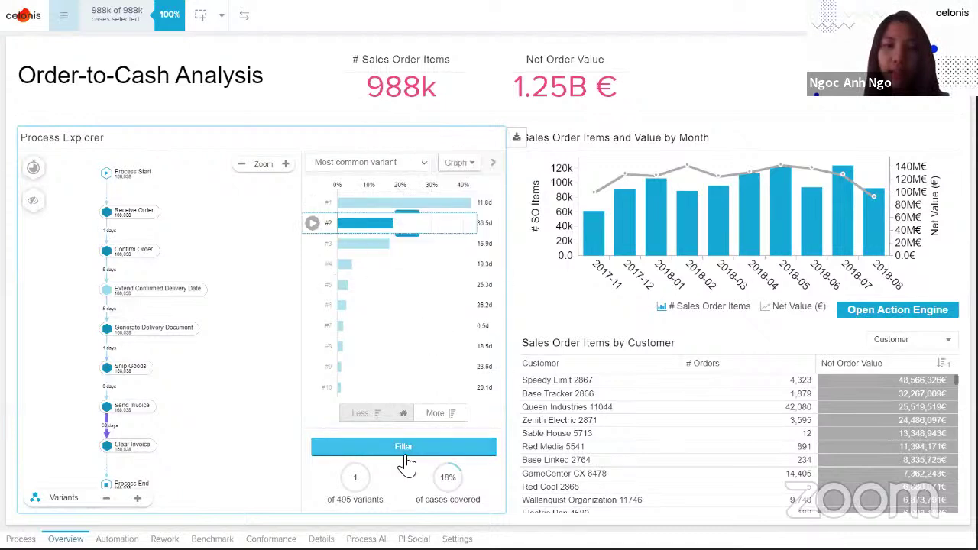
pyautogui.click(179, 295)
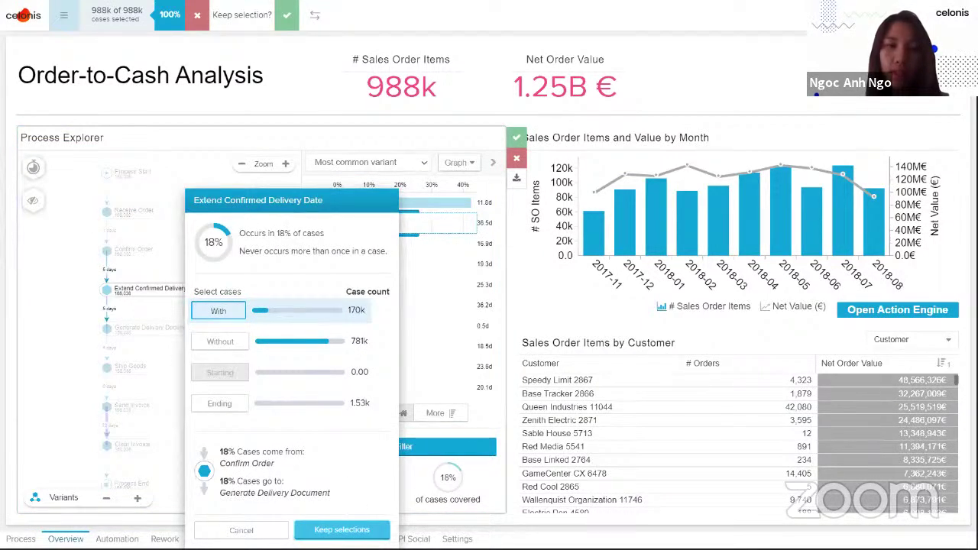
pyautogui.click(341, 530)
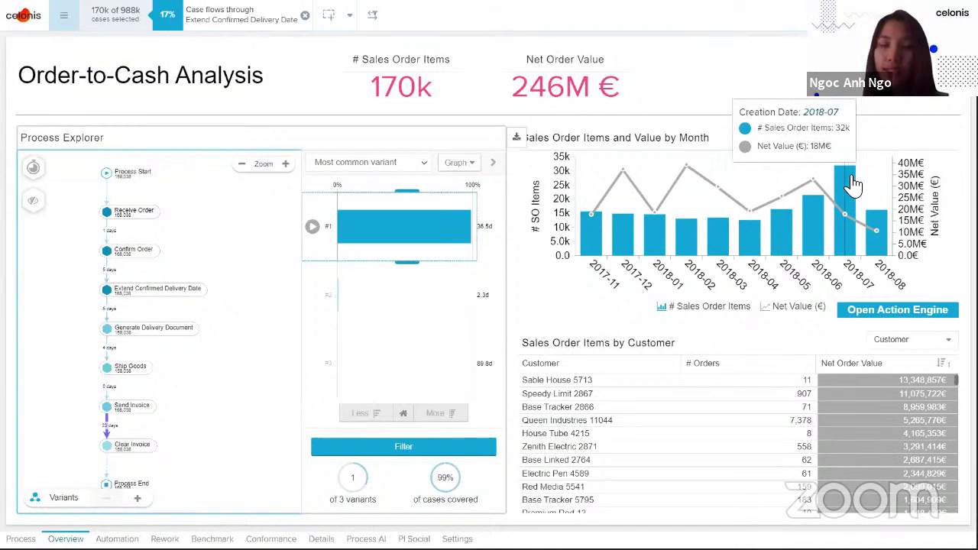
# - Filter the cases to the creation month 2018-07 and sort the customer table by number of orders in descending order
pyautogui.click(850, 190)
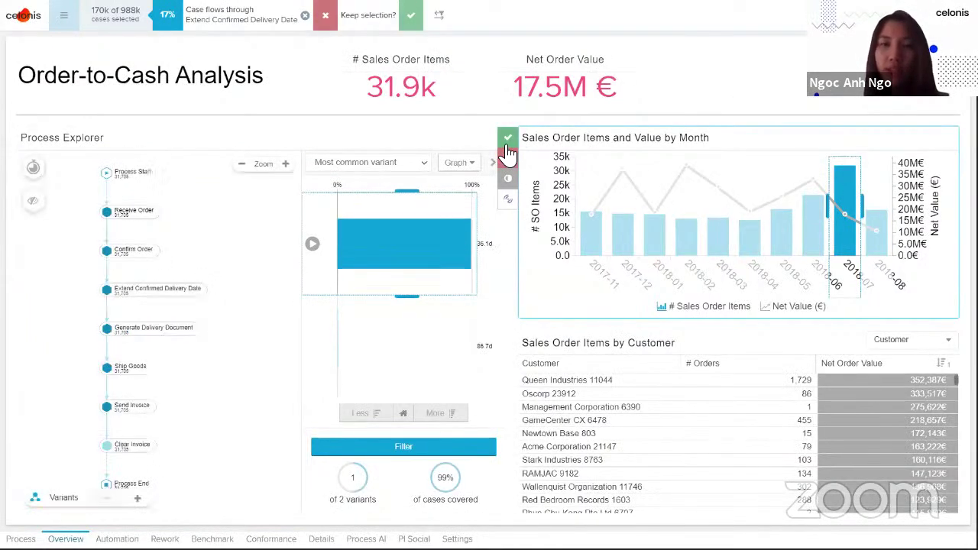
pyautogui.click(508, 142)
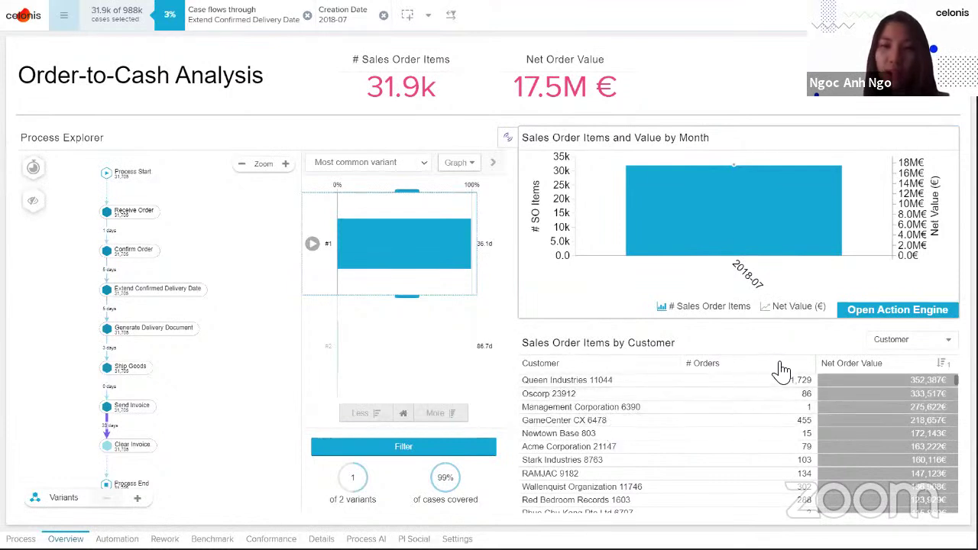
pyautogui.click(782, 372)
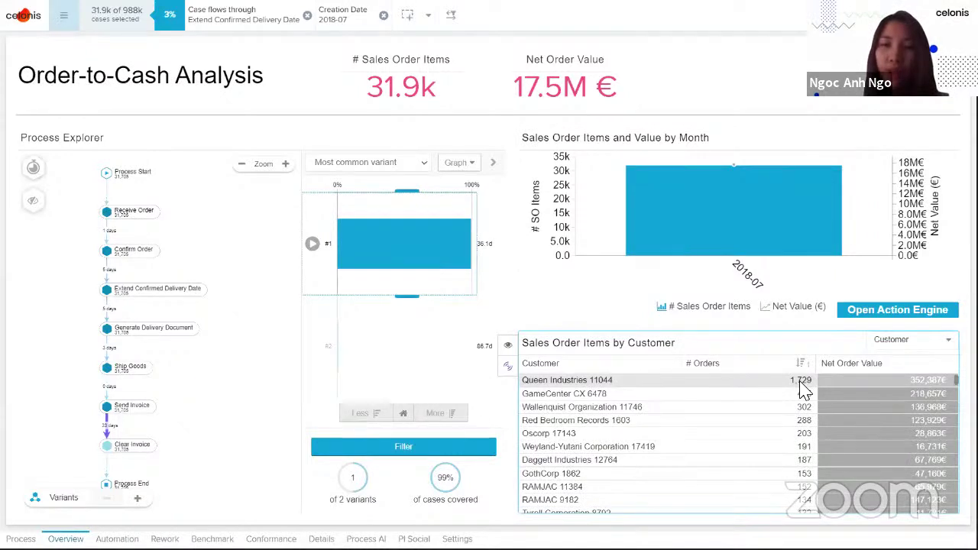
pyautogui.moveTo(802, 390)
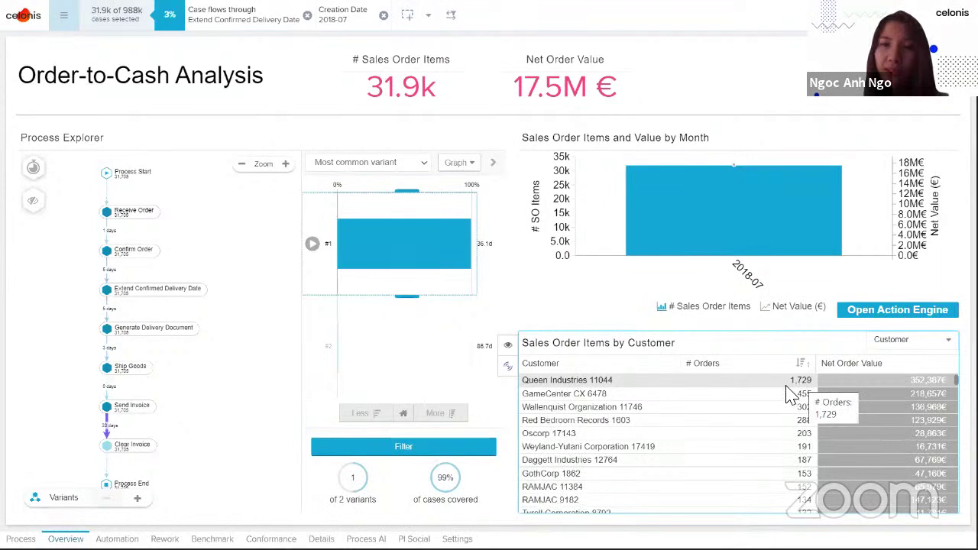
# - Break the sales order items table down by Distribution Channel, preview the V1 - Express 1 selection and discard it
pyautogui.click(937, 344)
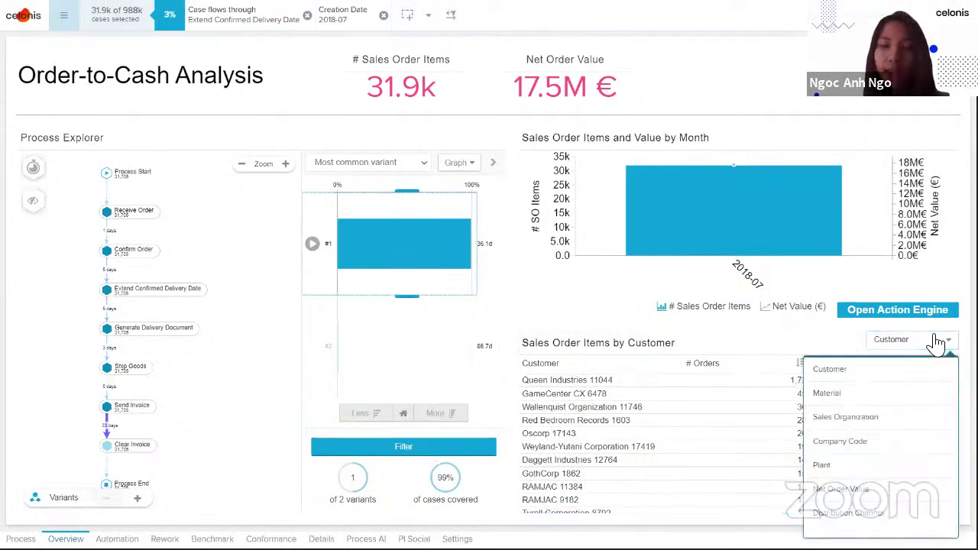
pyautogui.click(866, 522)
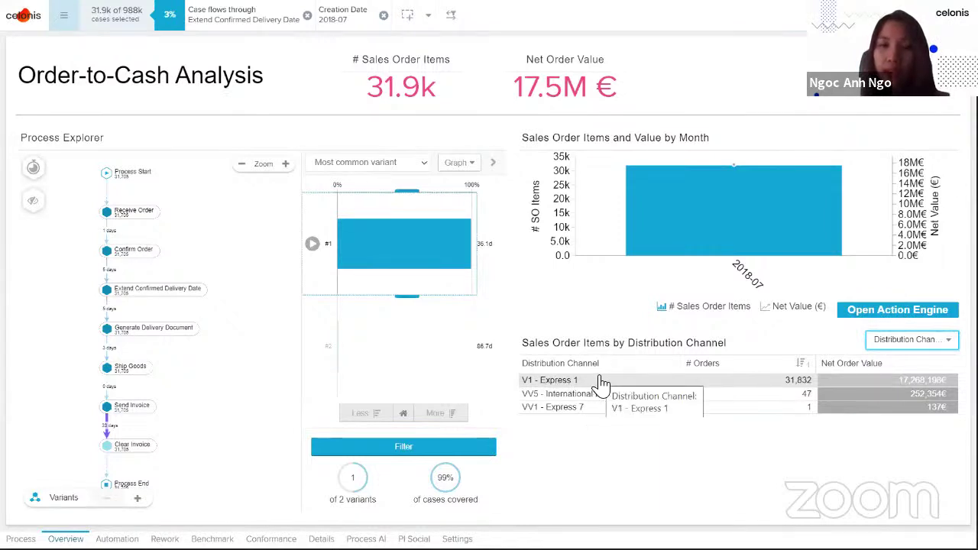
pyautogui.click(601, 384)
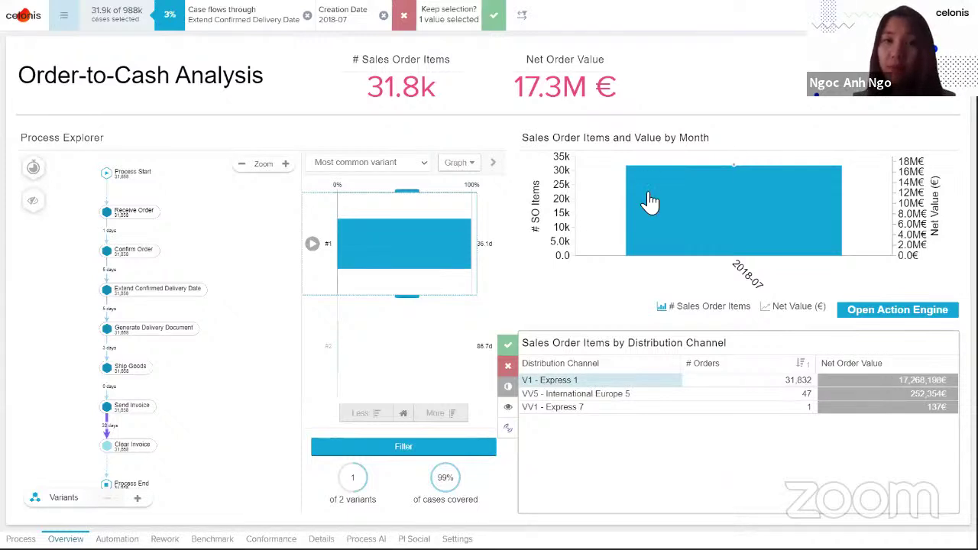
pyautogui.click(510, 370)
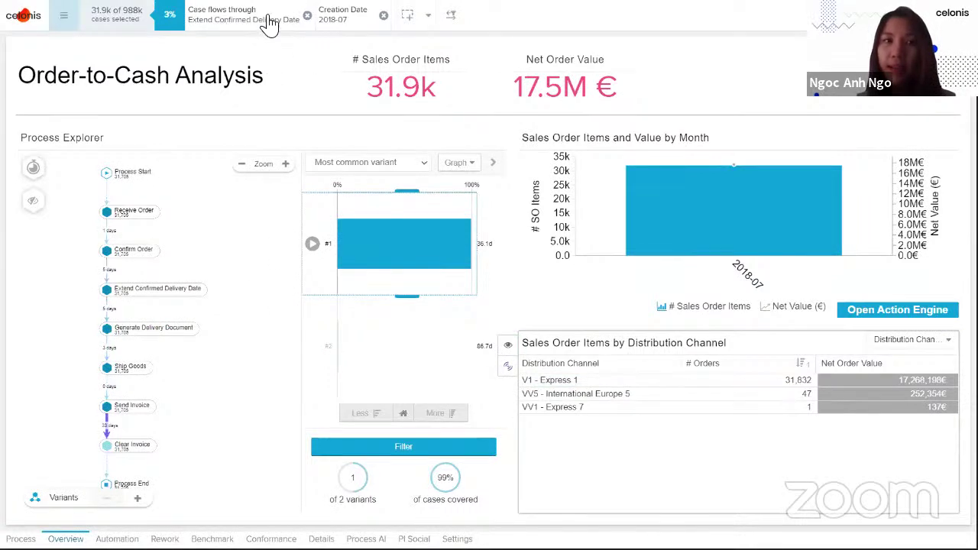
# - Remove the Extend Confirmed Delivery Date and Creation Date filters from the analysis
pyautogui.moveTo(336, 26)
pyautogui.click(307, 16)
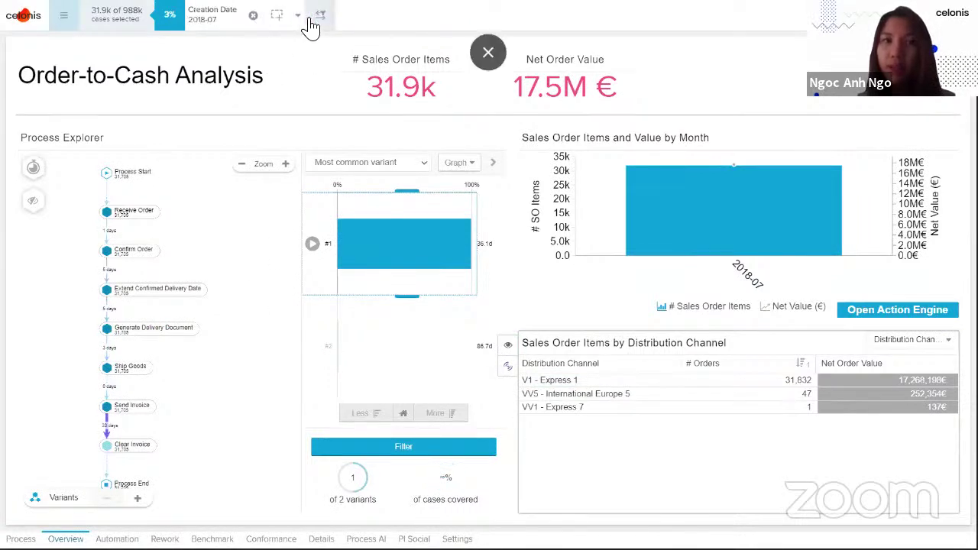
pyautogui.click(251, 16)
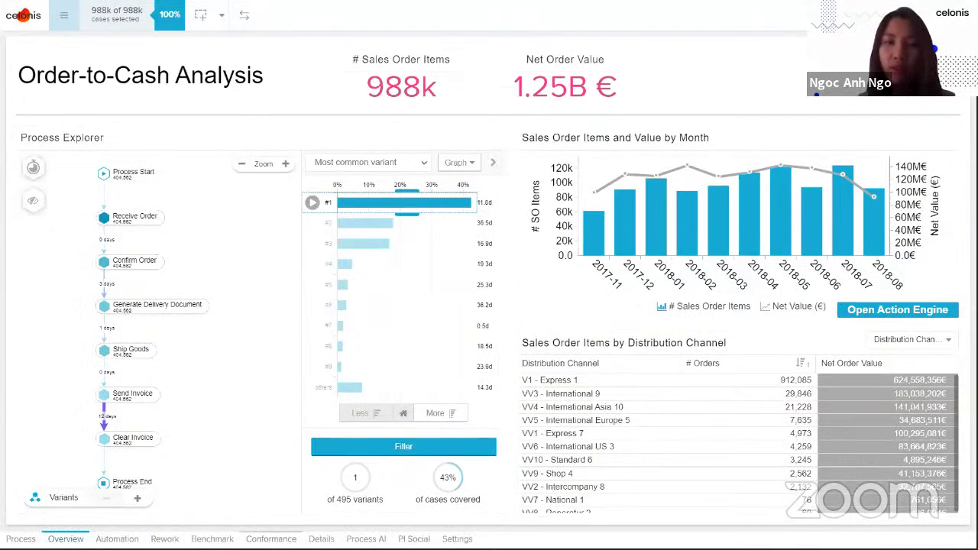
# - Open the process model in the Conformance sheet and examine its flow, from Receive Order through the delivery block and credit check branches to Send Invoice
pyautogui.click(282, 486)
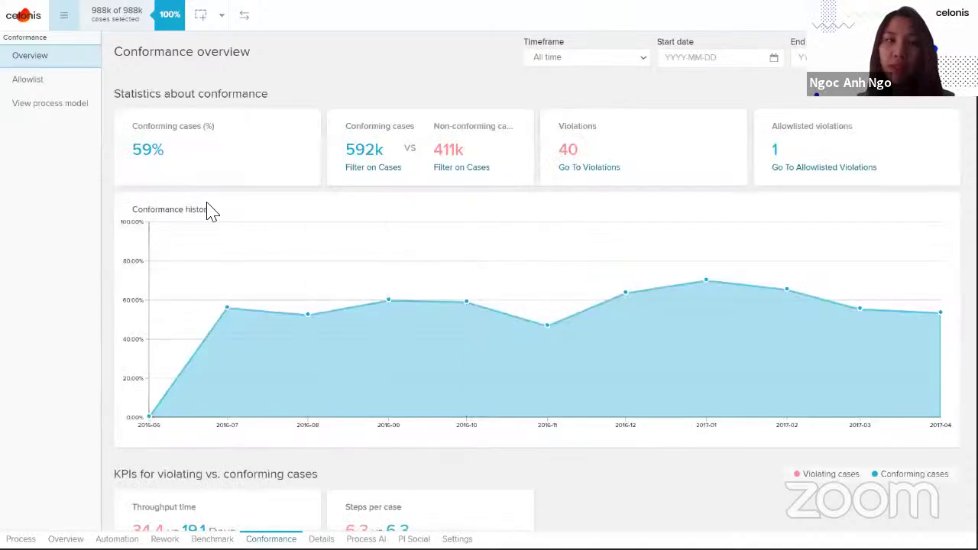
pyautogui.click(61, 103)
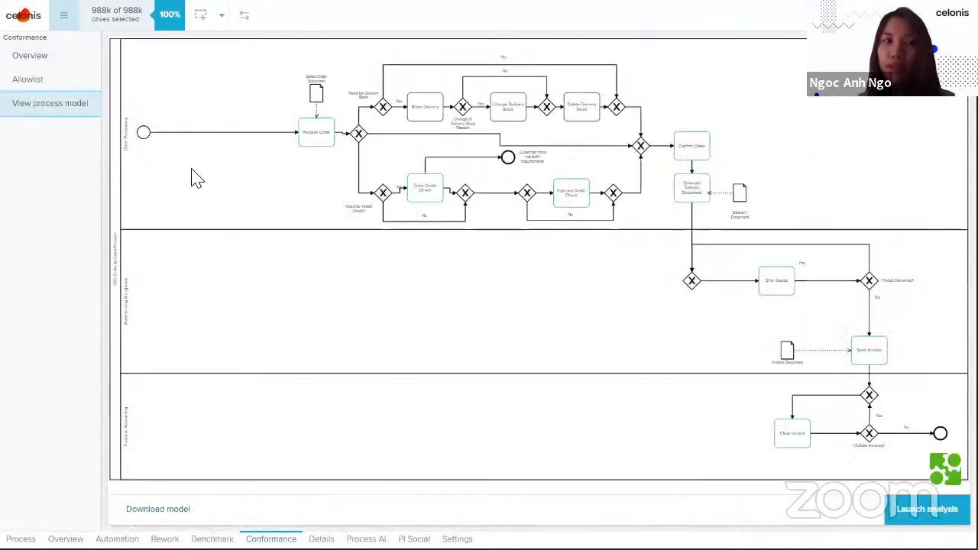
pyautogui.scroll(2, 197, 229)
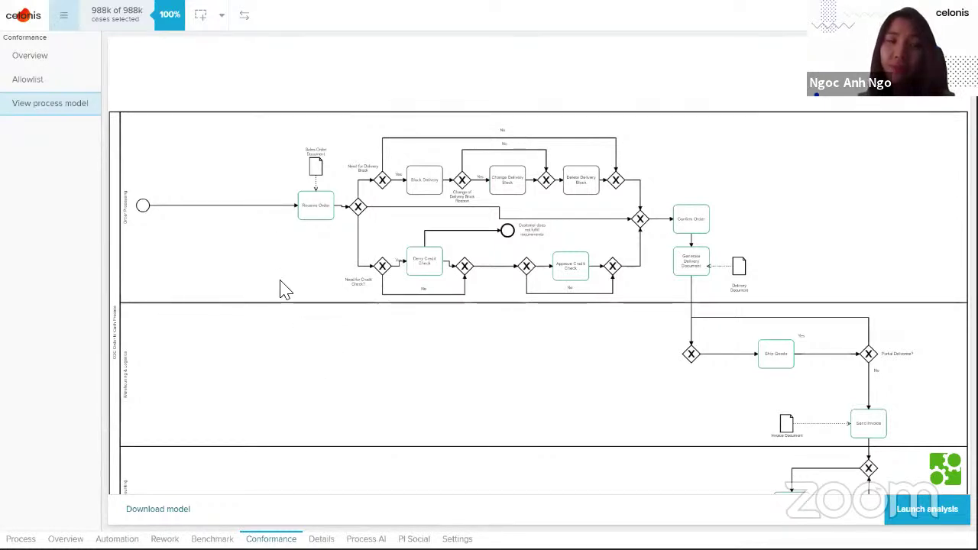
pyautogui.scroll(3, 334, 300)
pyautogui.scroll(-5, 286, 249)
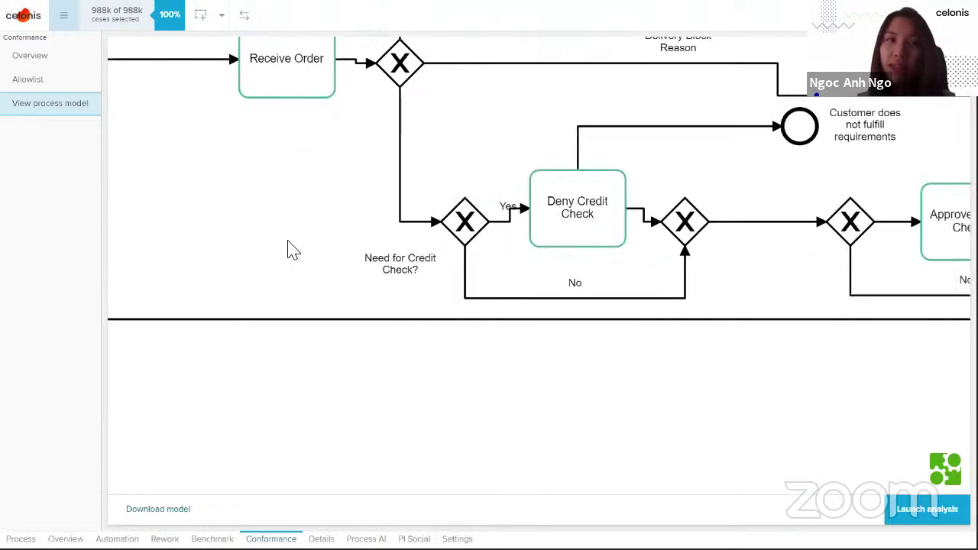
pyautogui.hscroll(-2, 367, 320)
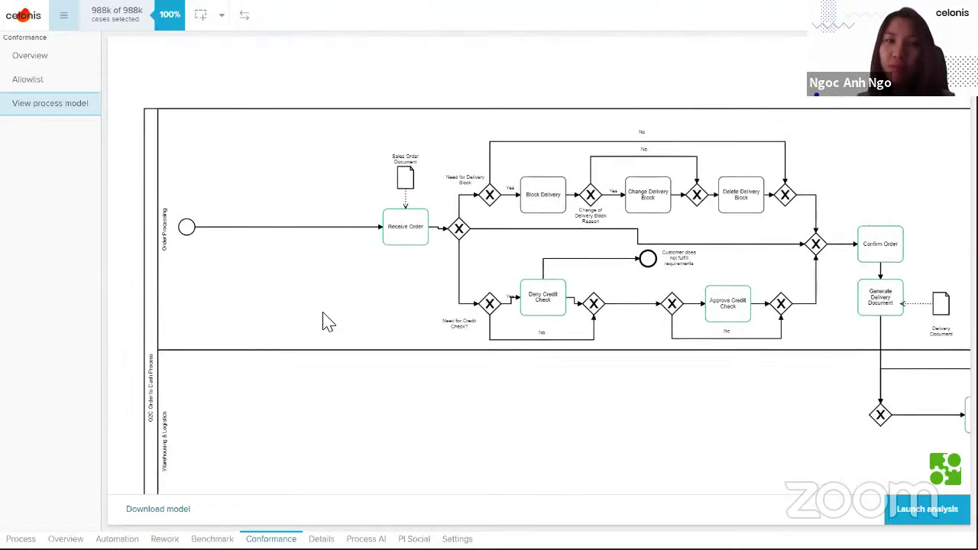
pyautogui.hscroll(5, 344, 338)
pyautogui.scroll(2, 336, 389)
pyautogui.scroll(-3, 304, 374)
pyautogui.hscroll(3, 256, 338)
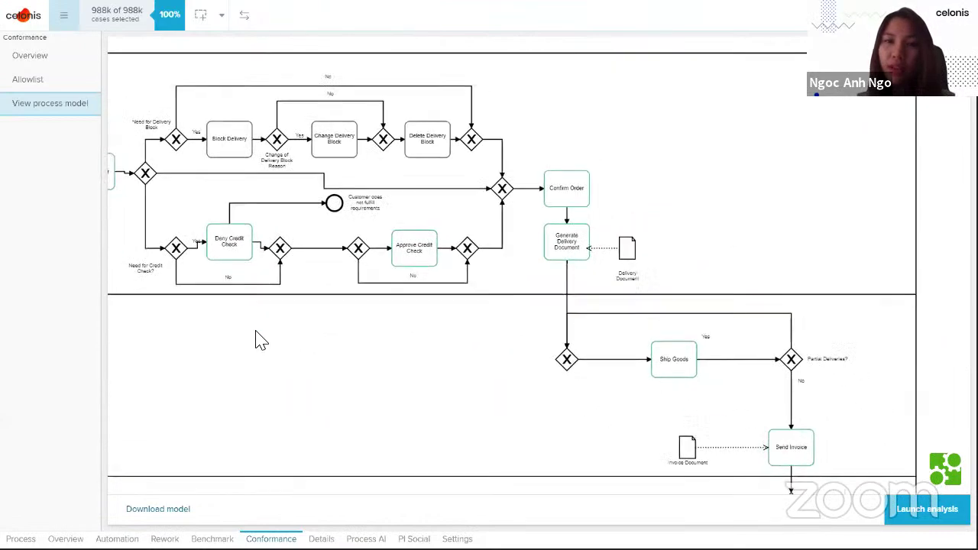
pyautogui.hscroll(-5, 362, 377)
pyautogui.scroll(3, 406, 419)
pyautogui.scroll(1, 426, 404)
pyautogui.hscroll(1, 425, 404)
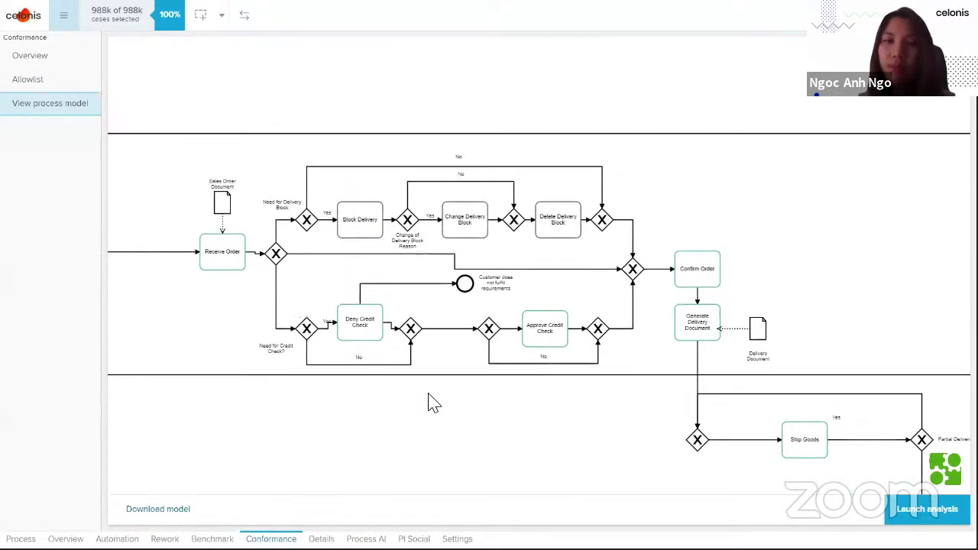
pyautogui.scroll(-3, 433, 404)
pyautogui.hscroll(-3, 432, 403)
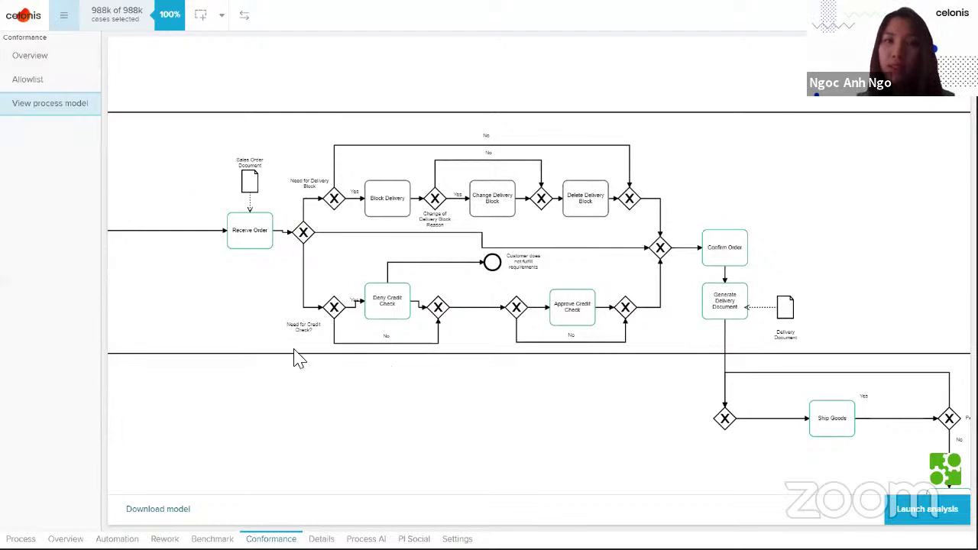
# - Go from the conformance overview to the violations list and open the details of the Extend Confirmed Delivery Date violation
pyautogui.click(61, 61)
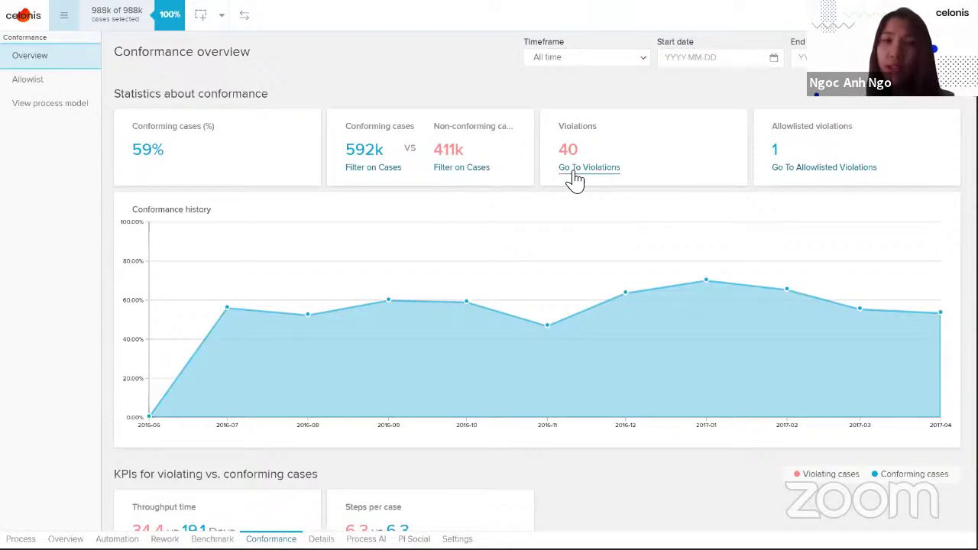
pyautogui.click(599, 169)
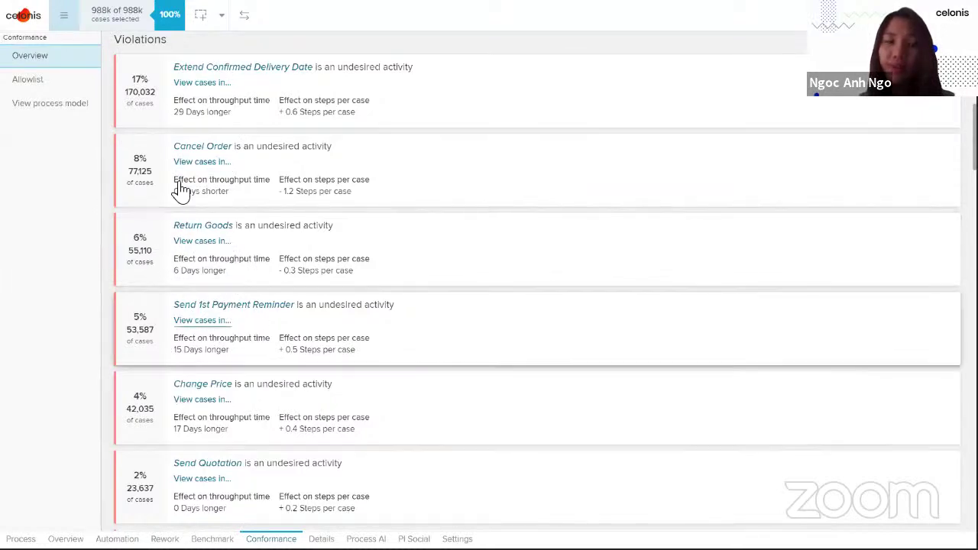
pyautogui.click(241, 68)
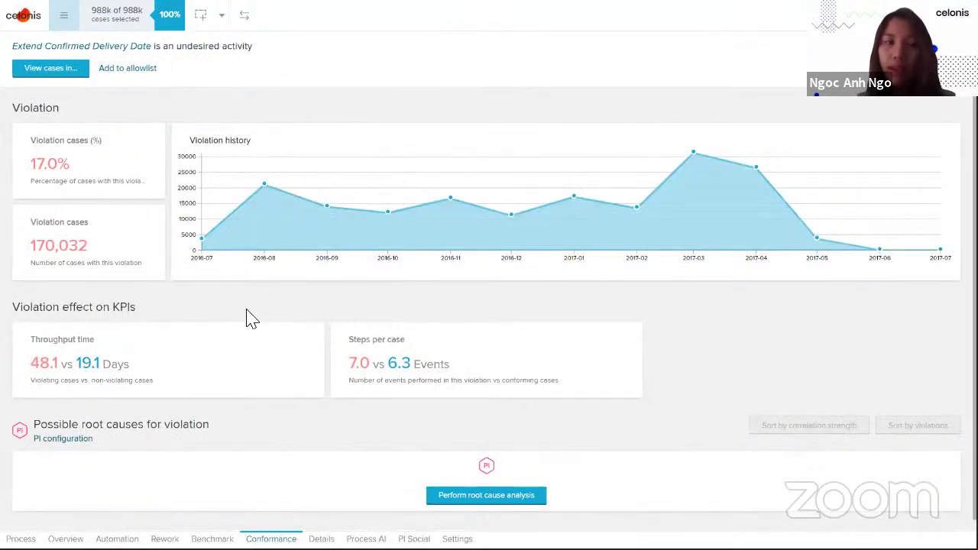
# - Perform the root cause analysis for this violation and examine the possible causes, including the details for Distribution Channel V1
pyautogui.scroll(-1, 251, 316)
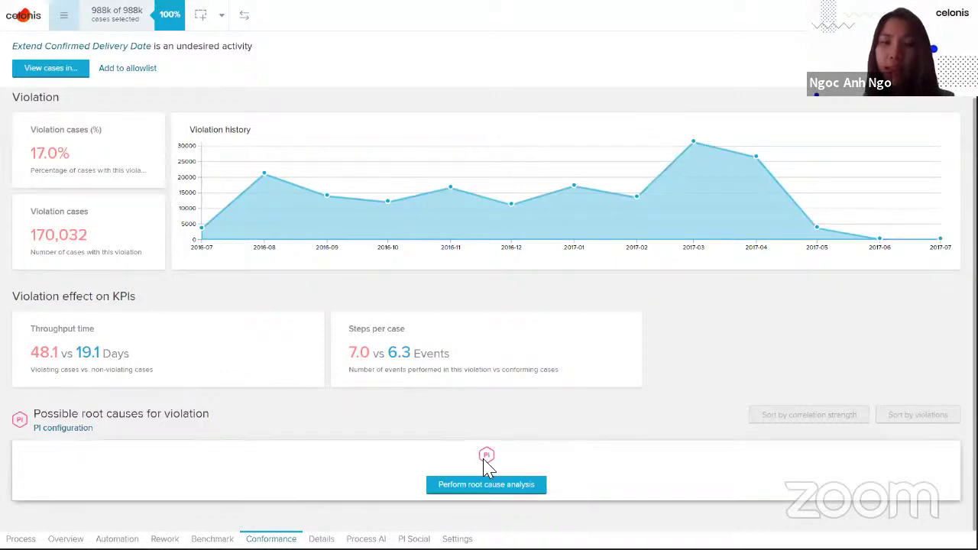
pyautogui.click(493, 486)
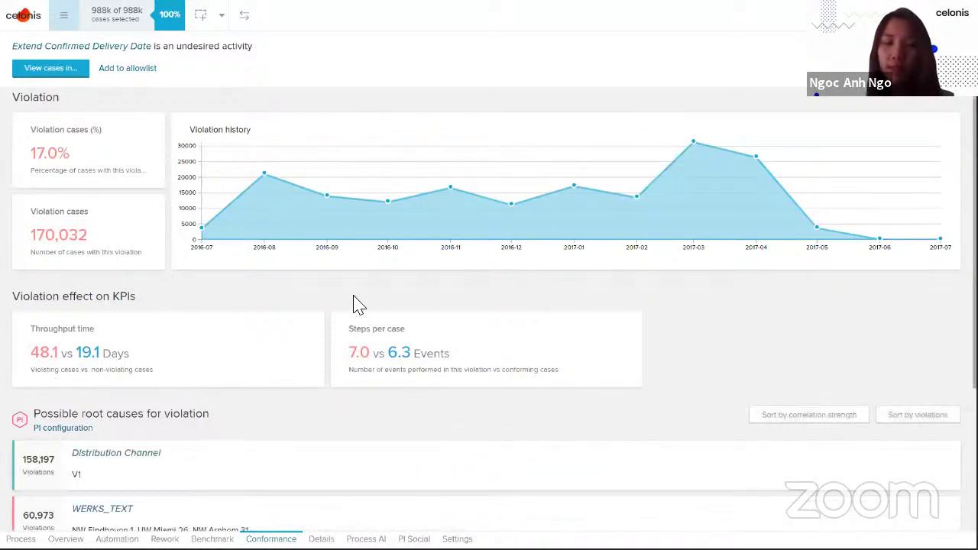
pyautogui.scroll(-3, 355, 305)
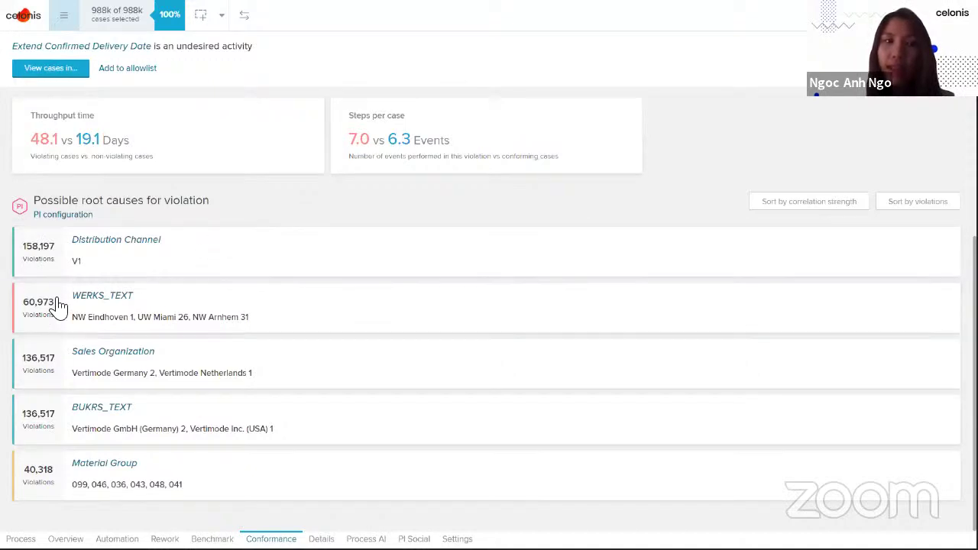
pyautogui.click(103, 270)
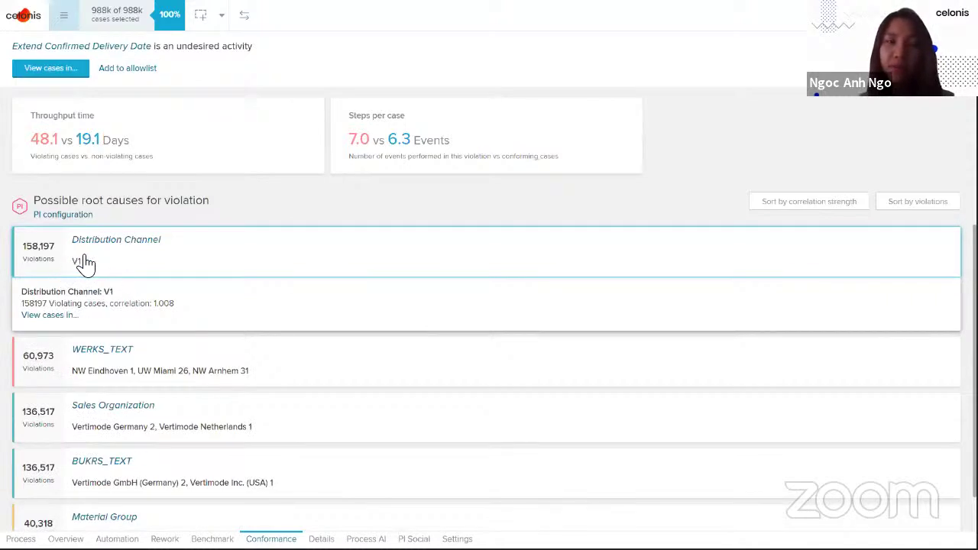
pyautogui.click(84, 262)
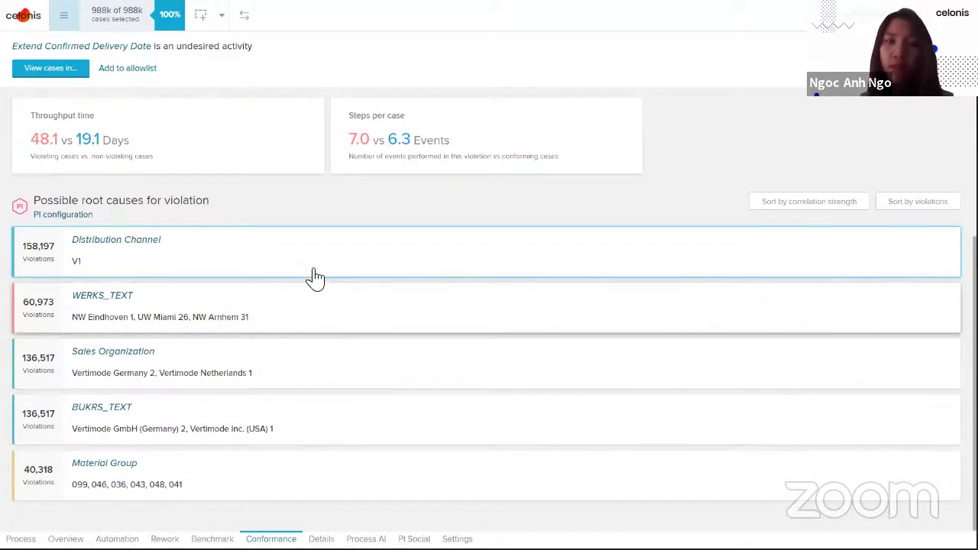
pyautogui.scroll(3, 325, 267)
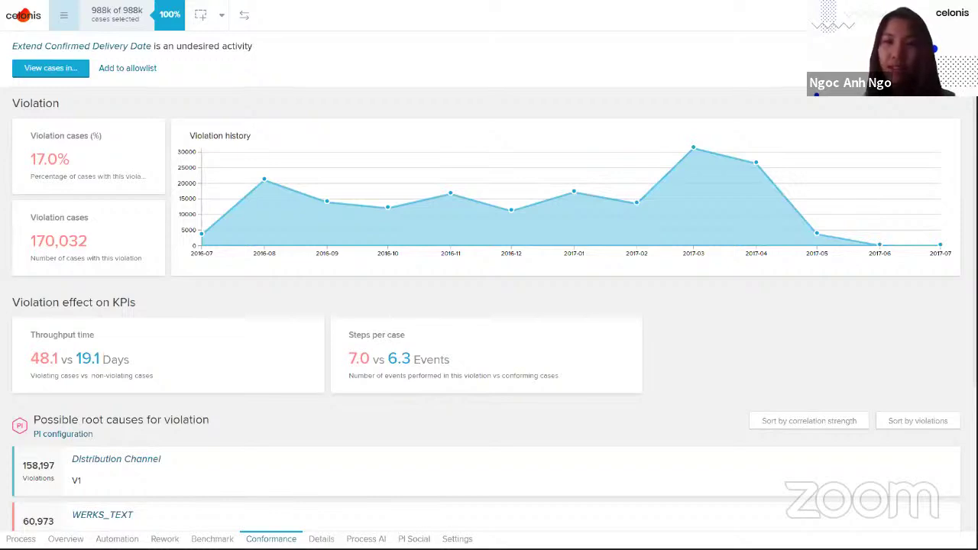
# - Switch to the PowerPoint presentation and open slide 29 with the variant explorer tasks
pyautogui.hotkey('alt', 'Tab')
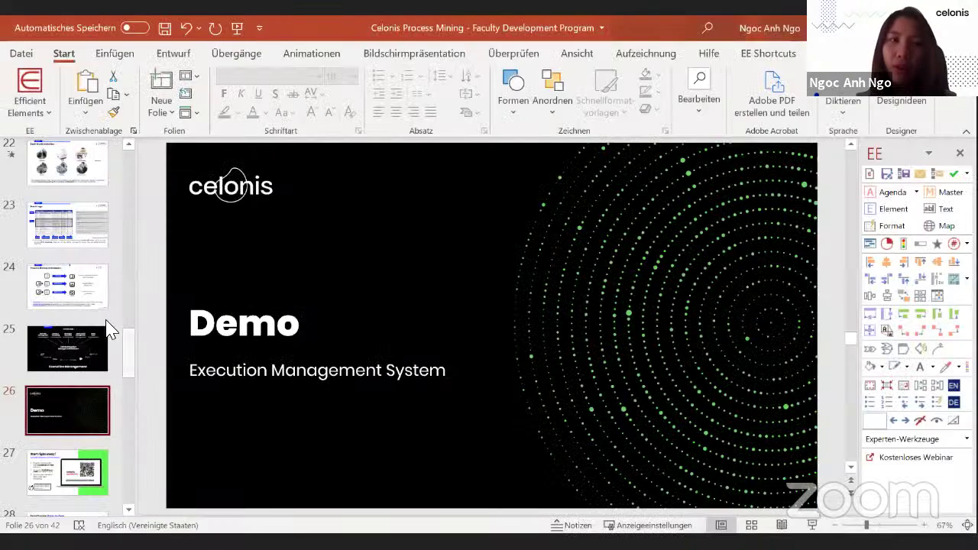
pyautogui.scroll(-5, 109, 326)
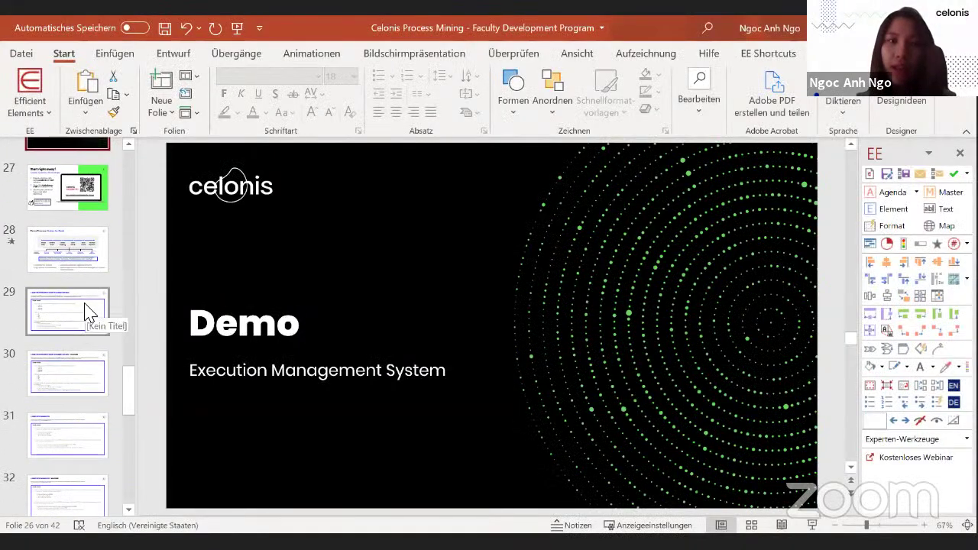
pyautogui.click(90, 312)
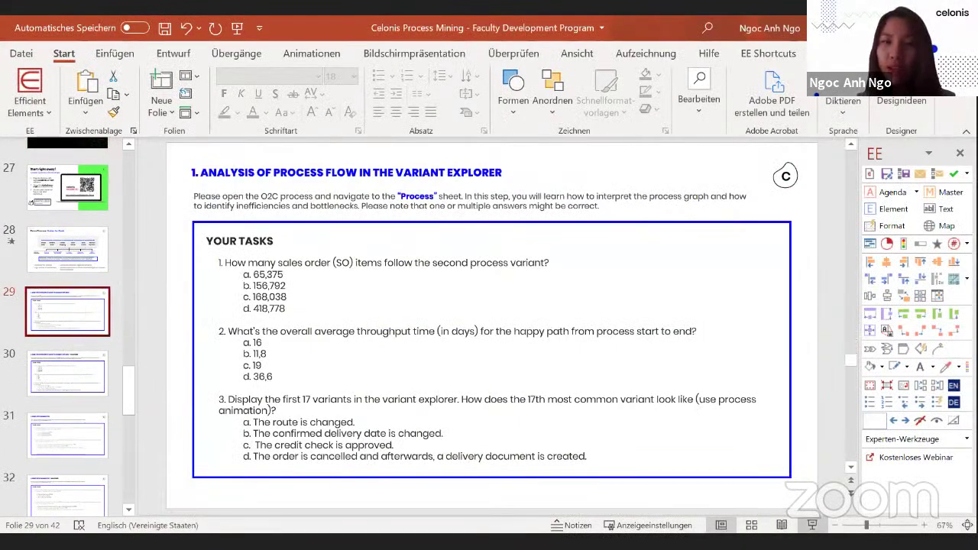